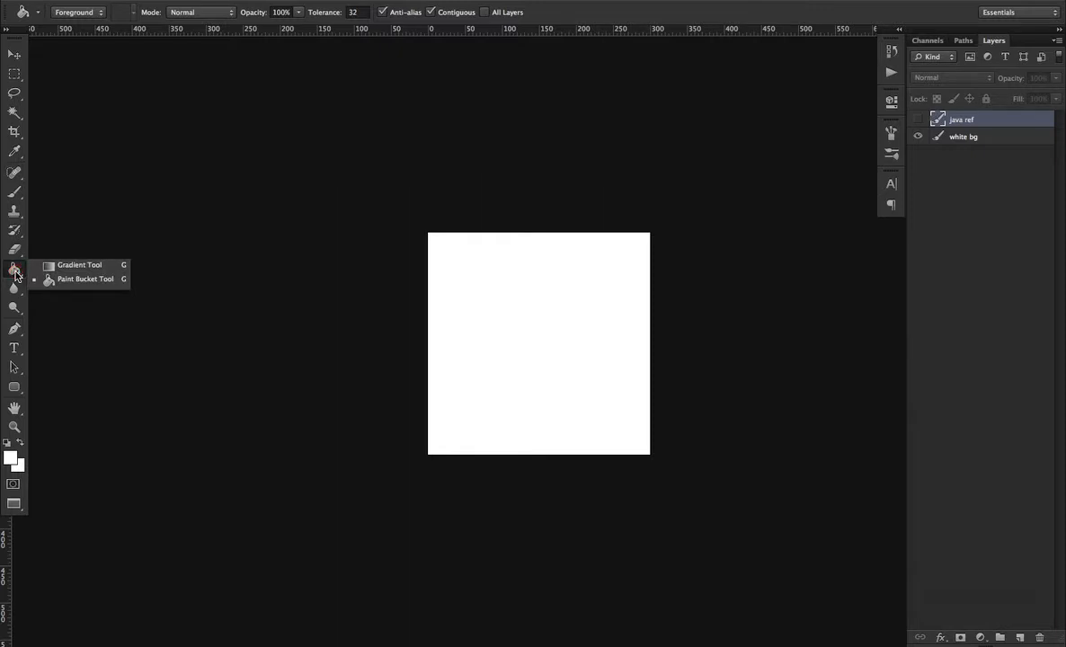
Select the Paint Bucket tool and keep its fill source set to Foreground
left_click(81, 278)
left_click(90, 12)
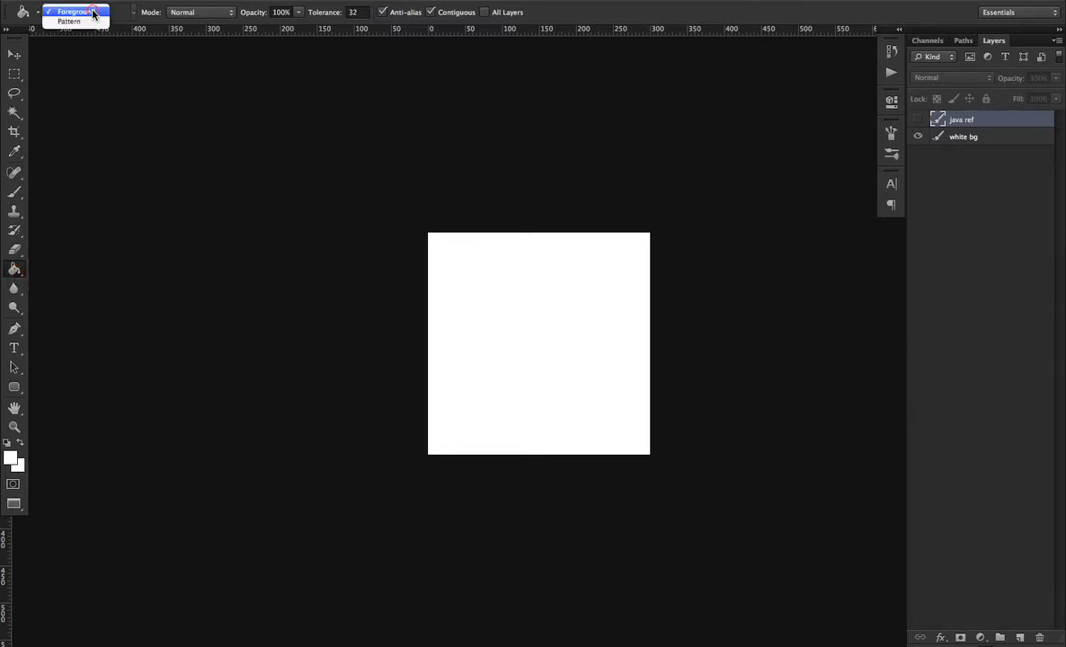
left_click(90, 13)
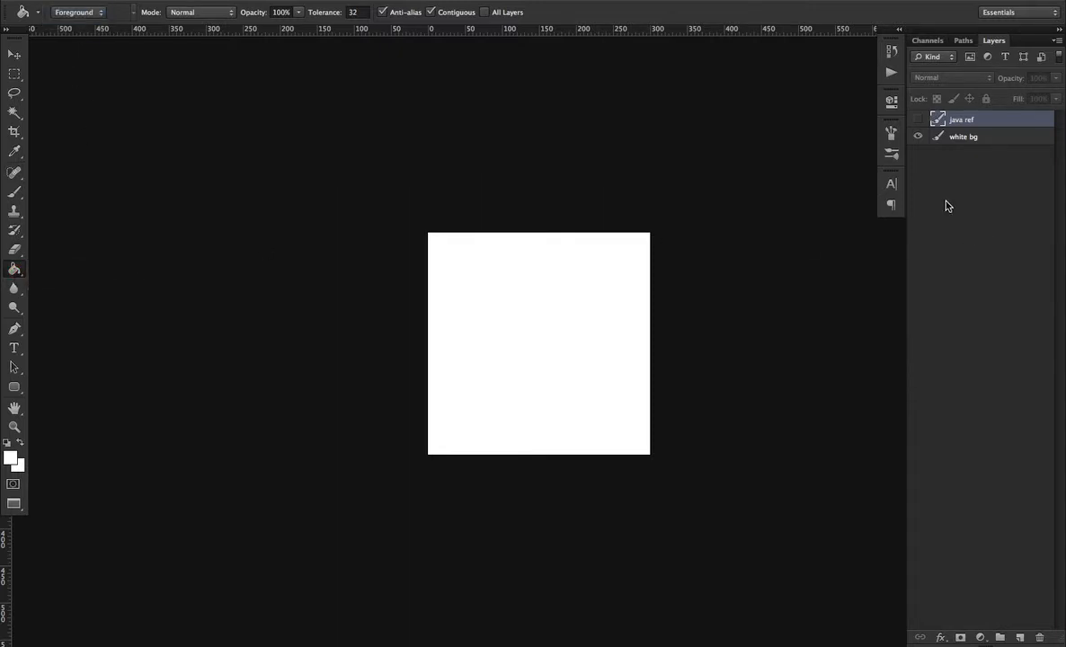
Show the java ref layer and nudge the Java logo slightly down and to the left
left_click(918, 118)
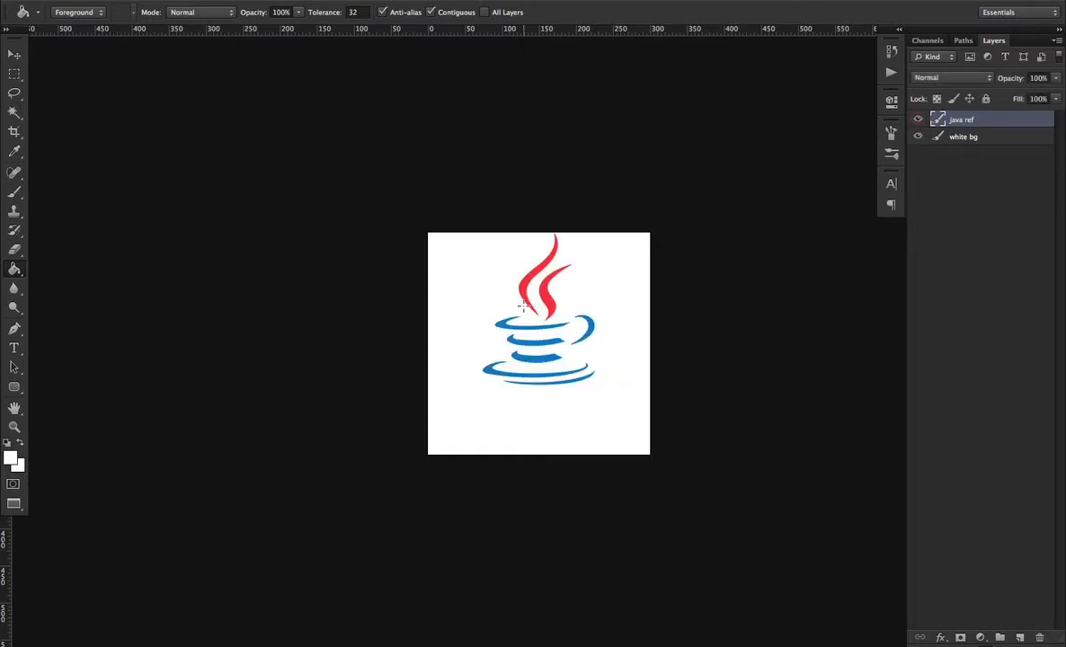
key("v")
mouse_move(621, 324)
left_mouse_down()
mouse_move(555, 359)
mouse_move(549, 382)
mouse_move(638, 375)
mouse_move(592, 328)
mouse_move(602, 321)
mouse_move(630, 340)
mouse_move(608, 329)
left_mouse_up()
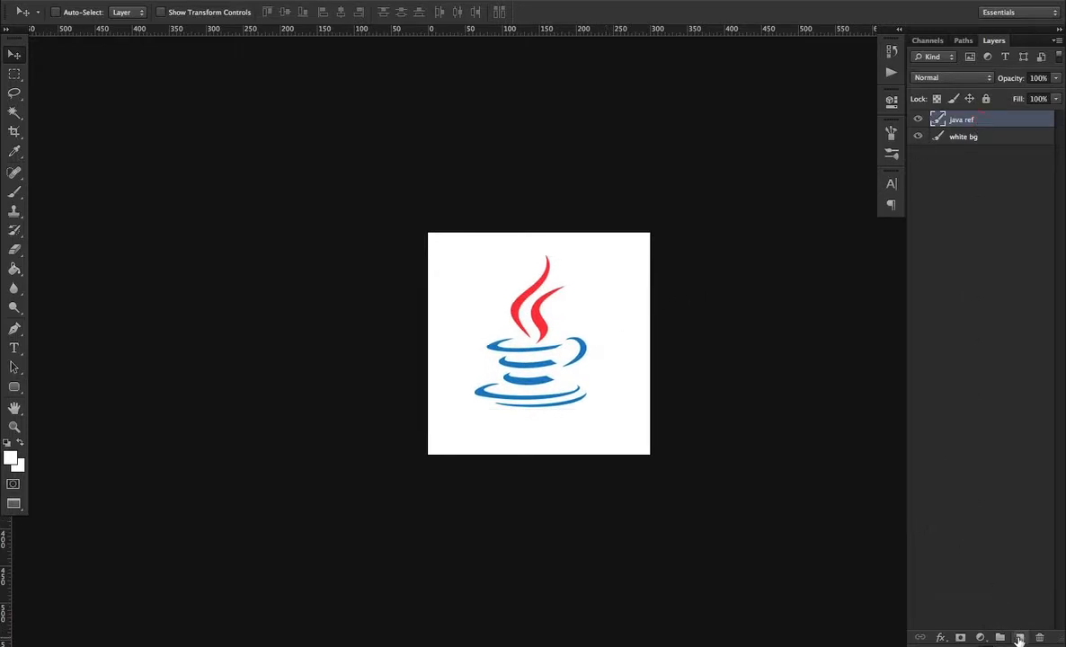
Add a new layer and trace the left flame of the logo as a closed Pen path
left_click(1019, 637)
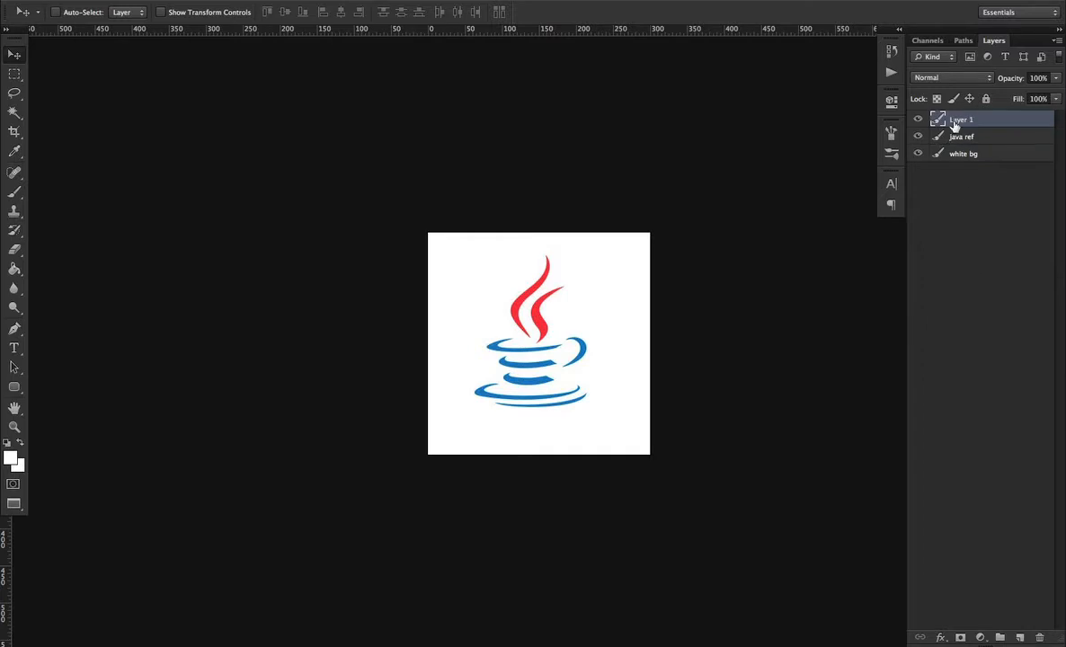
left_click(14, 327)
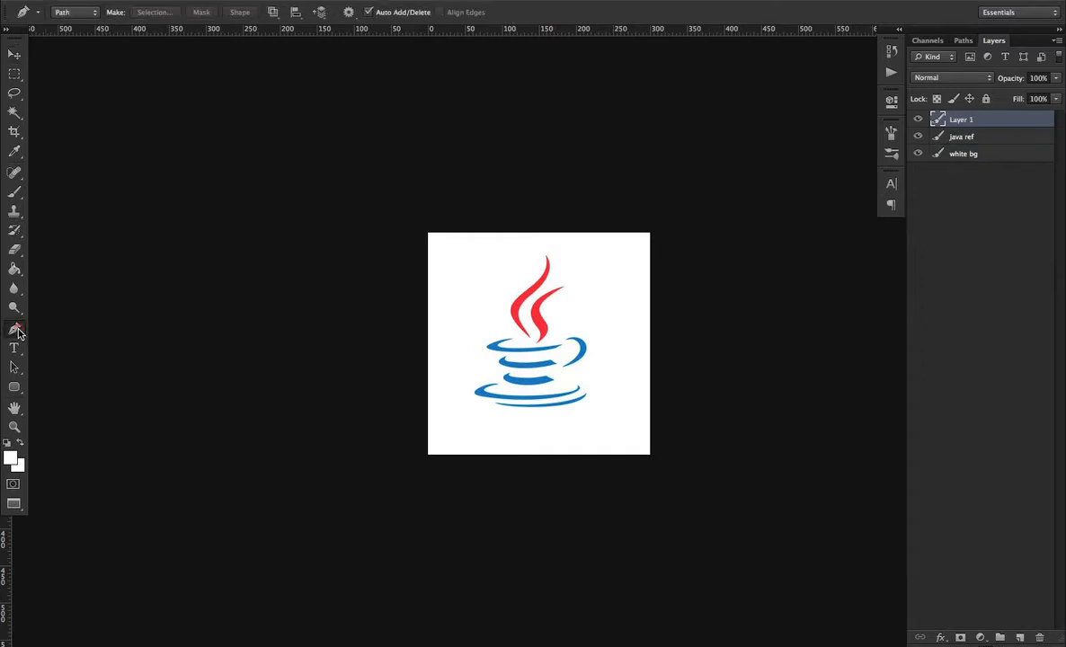
left_click(544, 256)
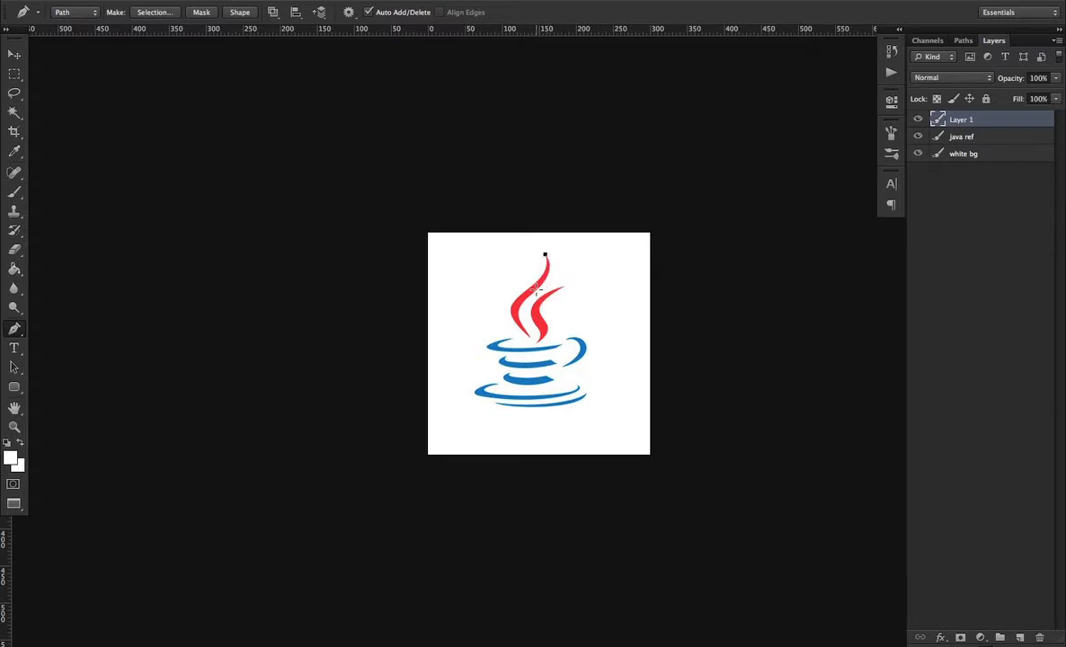
left_click_drag(536, 289, 514, 316)
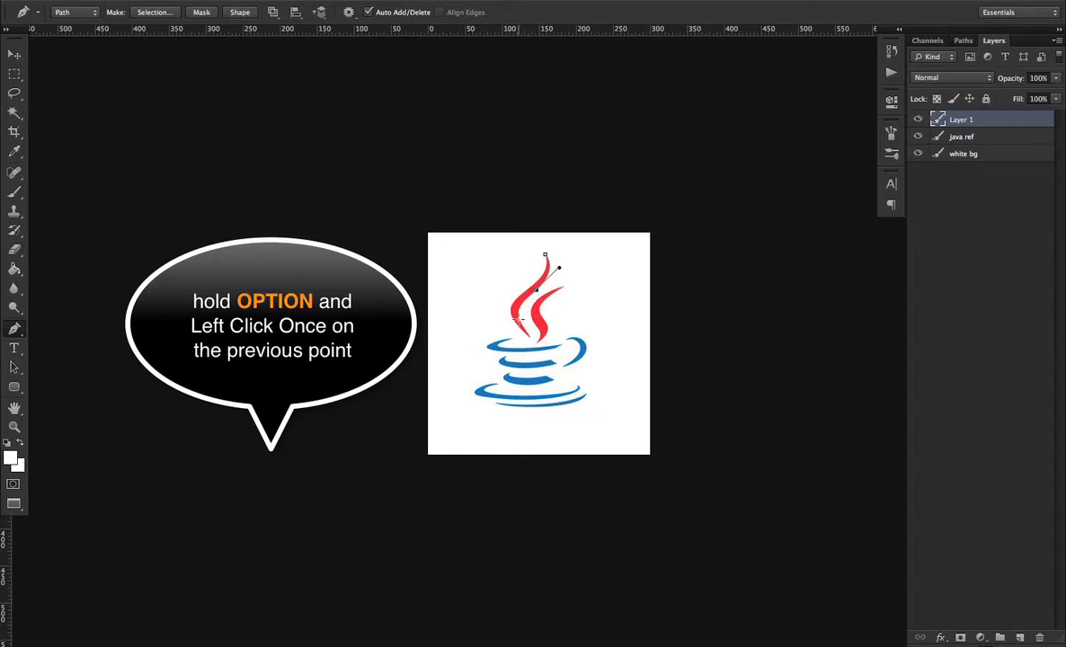
mouse_move(520, 320)
left_mouse_down()
mouse_move(525, 344)
mouse_move(530, 331)
left_mouse_up()
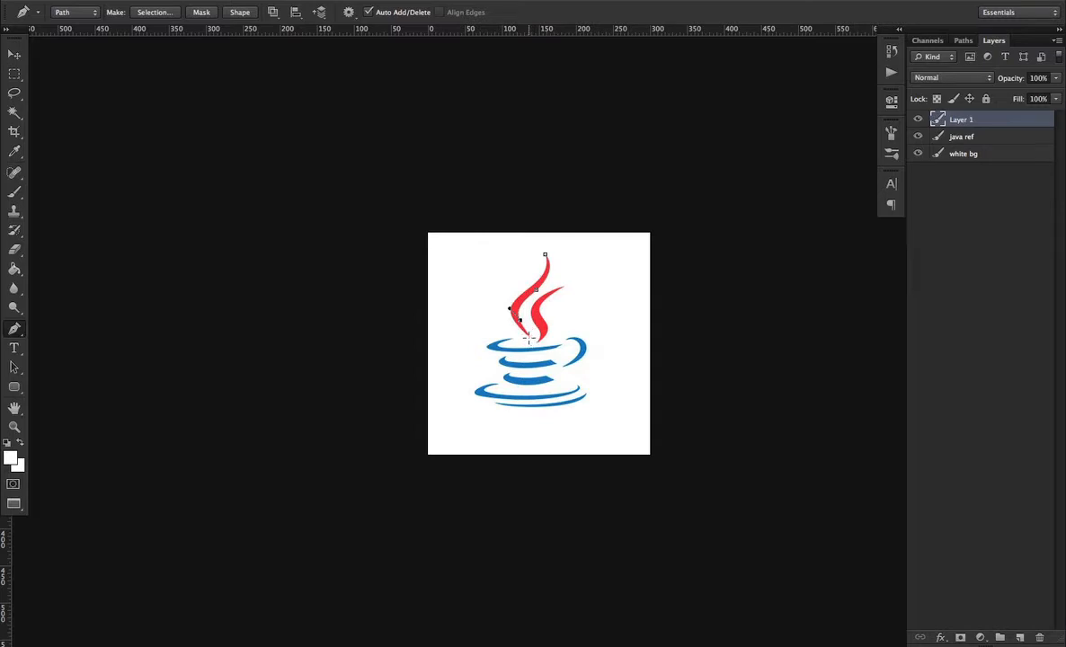
left_click(530, 336)
left_click_drag(508, 317, 539, 247)
left_click(542, 276, "alt")
key("Return")
right_click(15, 332)
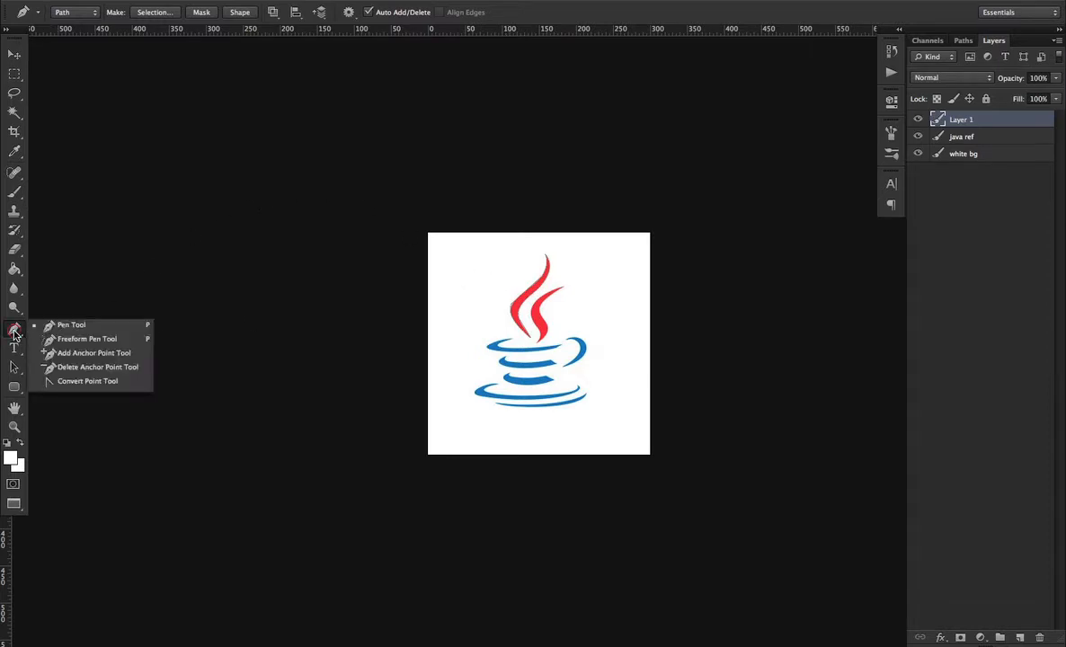
left_click(77, 329)
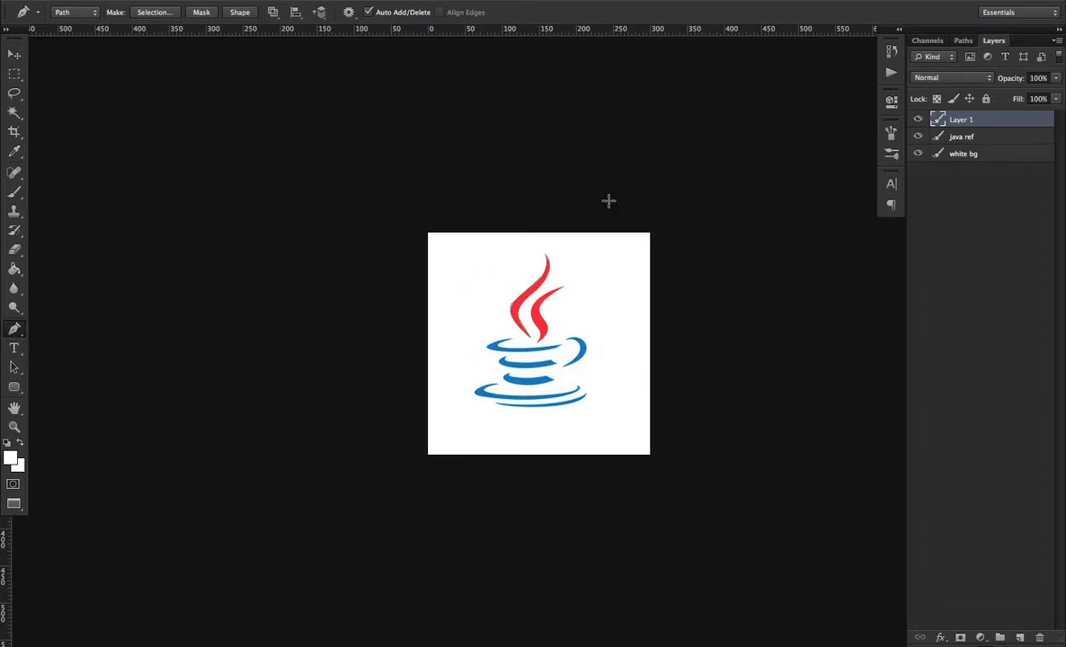
left_click(962, 41)
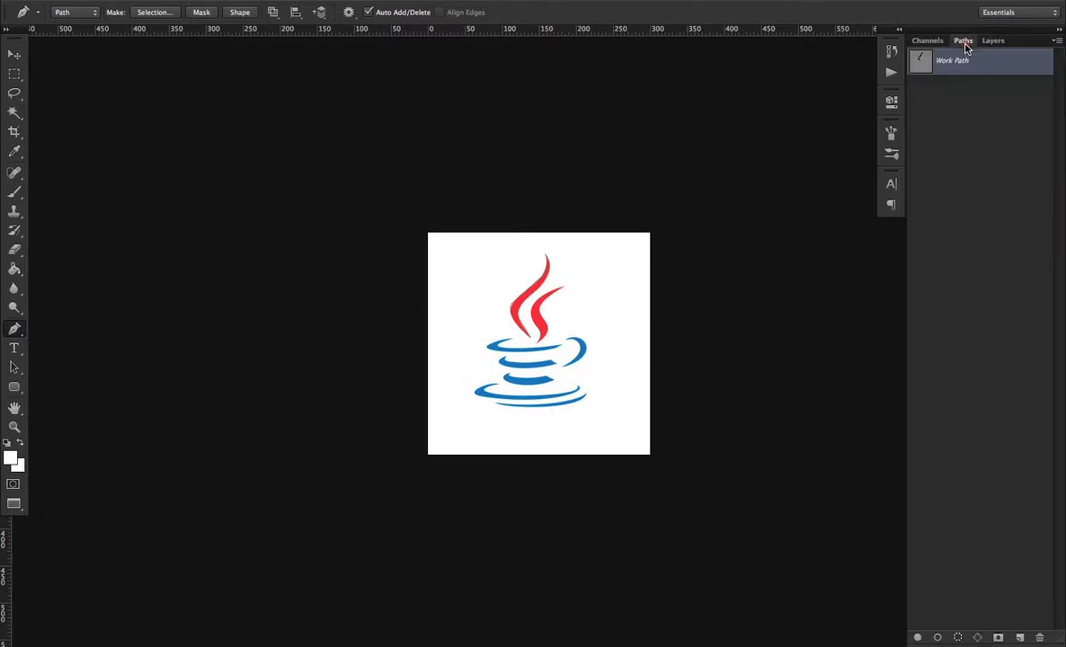
key("v")
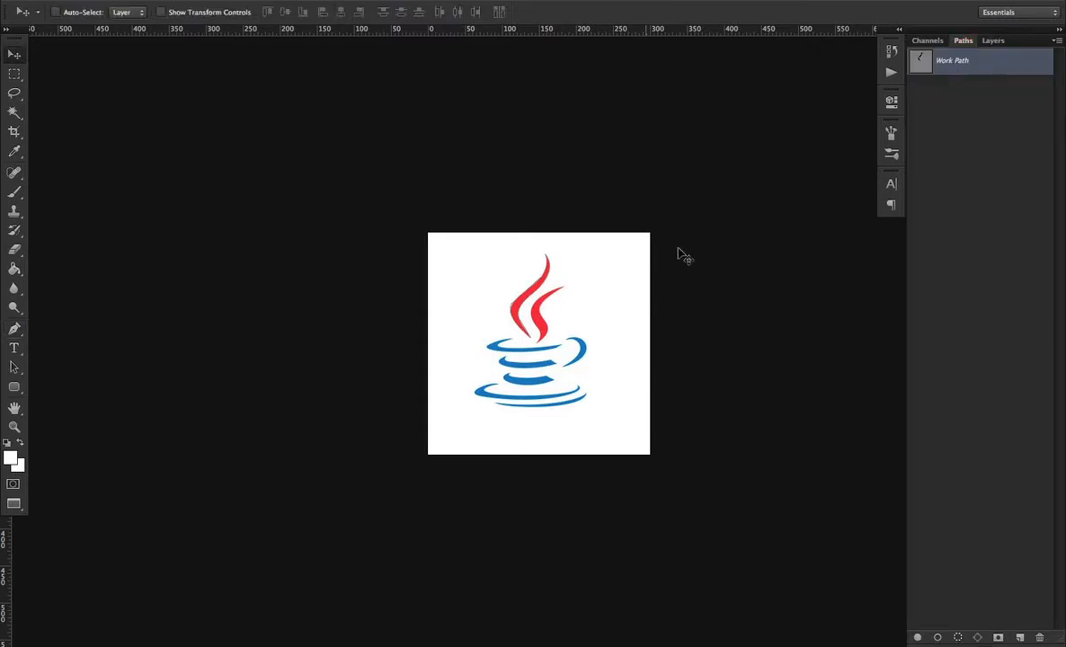
left_click_drag(595, 285, 719, 191)
key("super+z")
left_click(993, 41)
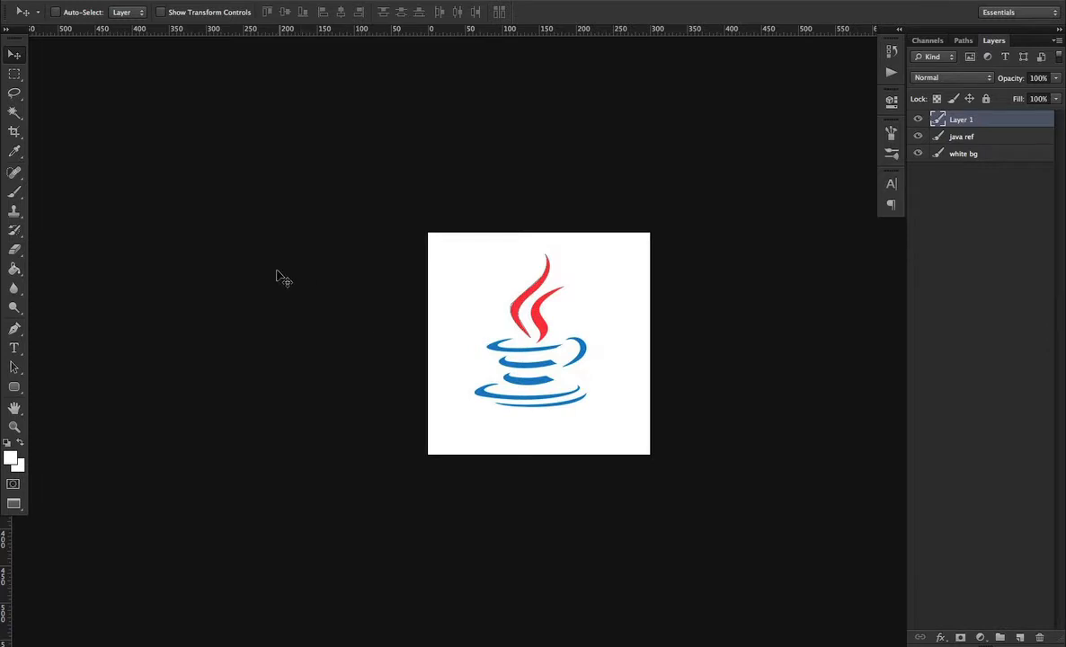
Trace the right flame of the logo as a closed Pen path
key("p")
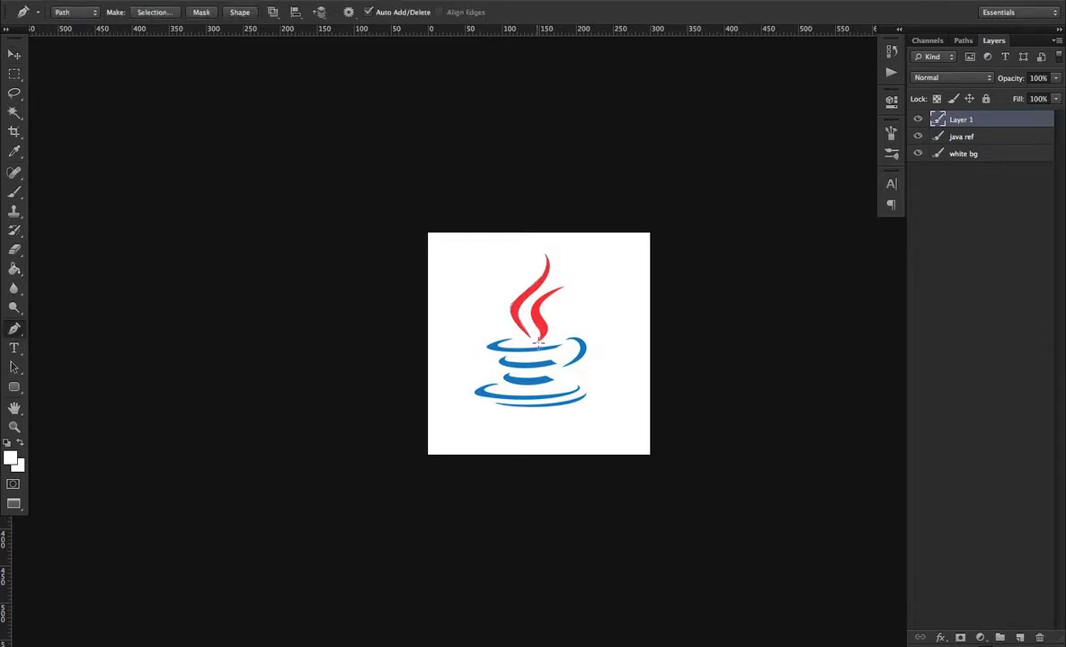
left_click(537, 341)
mouse_move(545, 320)
left_mouse_down()
mouse_move(559, 291)
mouse_move(530, 313)
mouse_move(536, 331)
left_mouse_up()
left_click(565, 286)
left_click_drag(536, 342, 551, 354)
Trace the top ring of the cup as a closed path with curved segments
key("super+equal")
key("super+equal")
left_click(608, 346)
left_click_drag(413, 351, 350, 340)
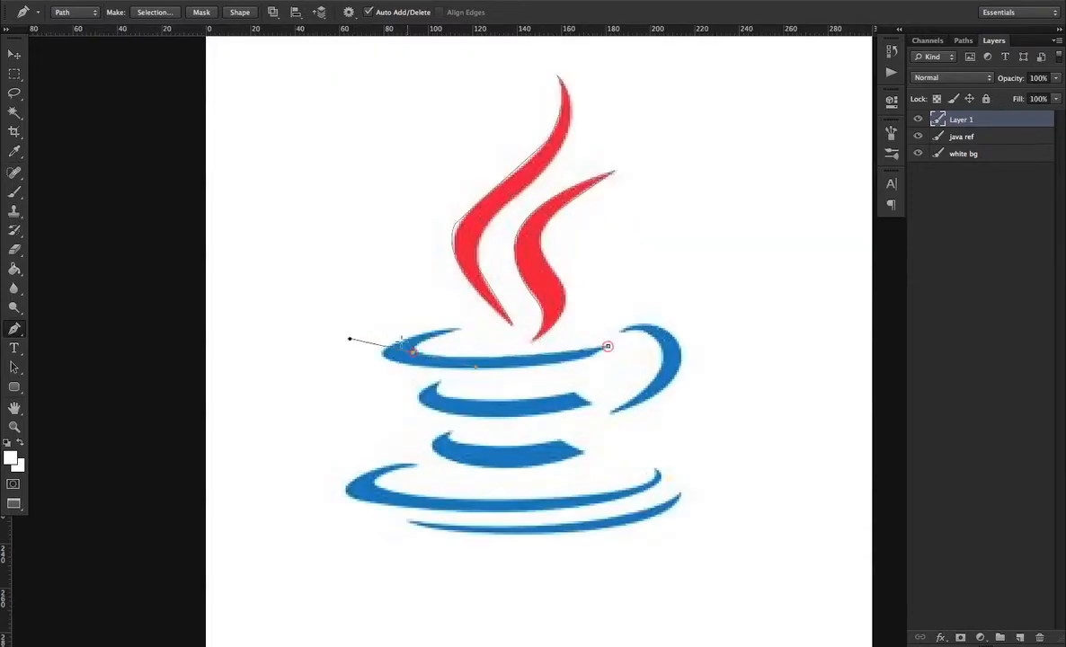
left_click(414, 352, "alt")
left_click_drag(459, 328, 513, 314)
left_click(458, 327, "alt")
left_click_drag(384, 354, 369, 376)
left_click(384, 354, "alt")
left_click(493, 368, "alt")
left_click_drag(494, 368, 622, 350)
left_click(588, 357, "alt")
left_click(607, 346)
Trace the second band of the cup as a closed path
left_click(574, 392)
left_click(590, 404)
left_click(452, 412, "alt")
left_click_drag(453, 413, 433, 369)
left_click(418, 390, "alt")
left_click_drag(441, 379, 567, 396)
key("super+z")
left_click(574, 393)
Trace the third, smallest band of the cup as a closed path
left_click(559, 438)
left_click(580, 451)
left_click_drag(482, 466, 446, 428)
left_click(482, 466, "alt")
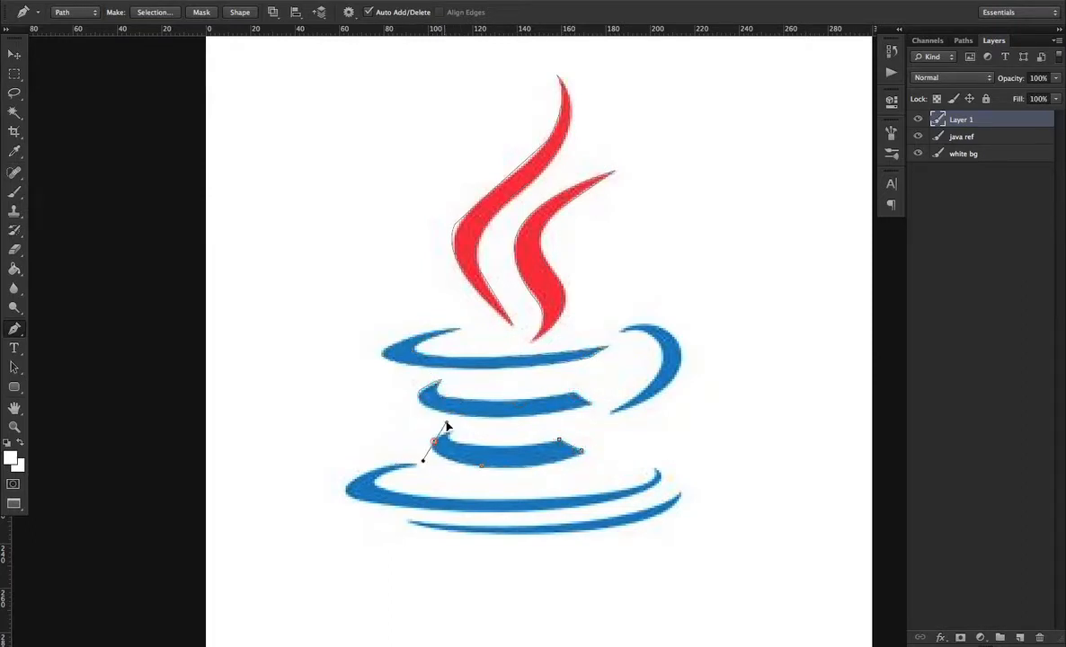
left_click(433, 441, "alt")
left_click_drag(503, 447, 549, 443)
left_click(559, 438)
Trace the upper saucer stroke as a closed path
left_click(657, 469)
left_click(521, 509, "alt")
left_click_drag(521, 509, 440, 462)
left_click(358, 499, "alt")
left_click(361, 477, "alt")
left_click(415, 464, "alt")
left_click_drag(377, 486, 400, 498)
left_click(378, 486, "alt")
mouse_move(518, 499)
left_mouse_down()
mouse_move(590, 492)
mouse_move(482, 536)
left_mouse_up()
left_click(657, 469)
Trace the lower saucer stroke as a closed path
left_click(680, 493)
left_click_drag(408, 522, 356, 507)
left_click(408, 522, "alt")
left_click_drag(566, 524, 663, 521)
left_click(680, 493)
Trace the cup handle as a closed path
left_click(612, 411)
mouse_move(663, 356)
left_mouse_down()
mouse_move(670, 320)
mouse_move(580, 354)
left_mouse_up()
left_click(621, 332, "alt")
left_click_drag(672, 335, 580, 411)
left_click(672, 335, "alt")
left_click(668, 381, "alt")
Hide the java ref layer and make a selection from the traced path with a 0 pixel feather radius
left_click(916, 137)
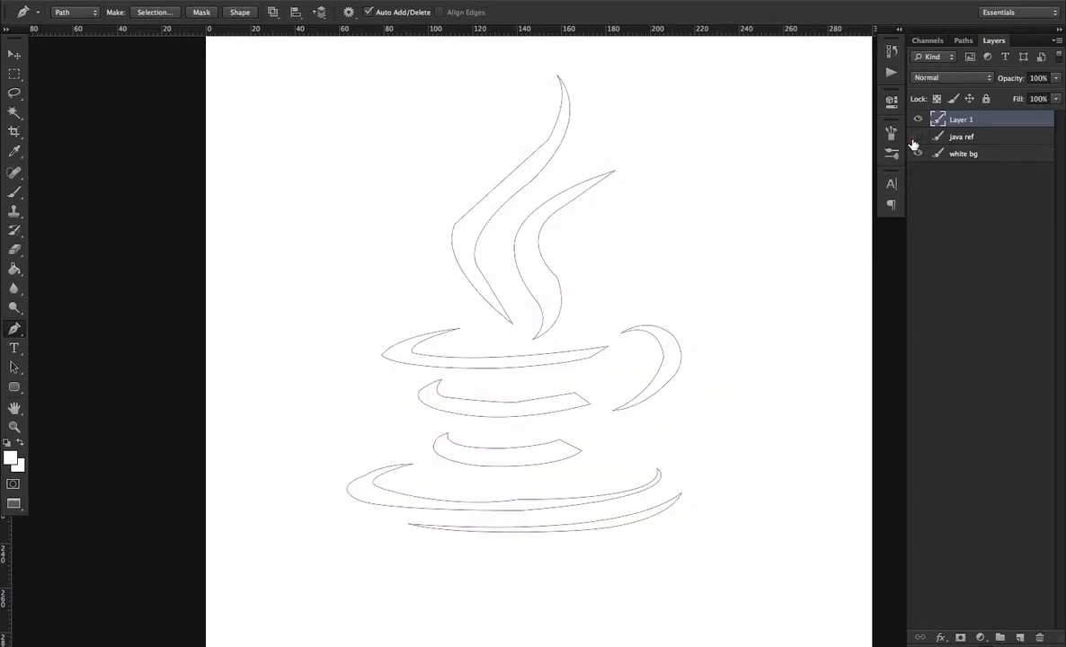
right_click(513, 259)
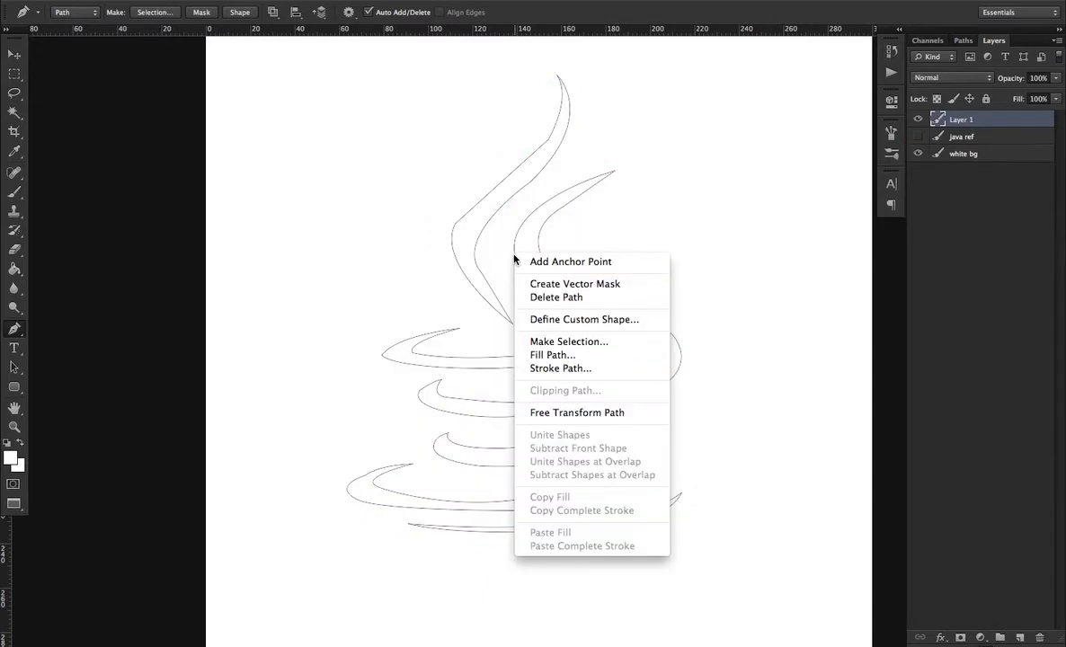
left_click(561, 343)
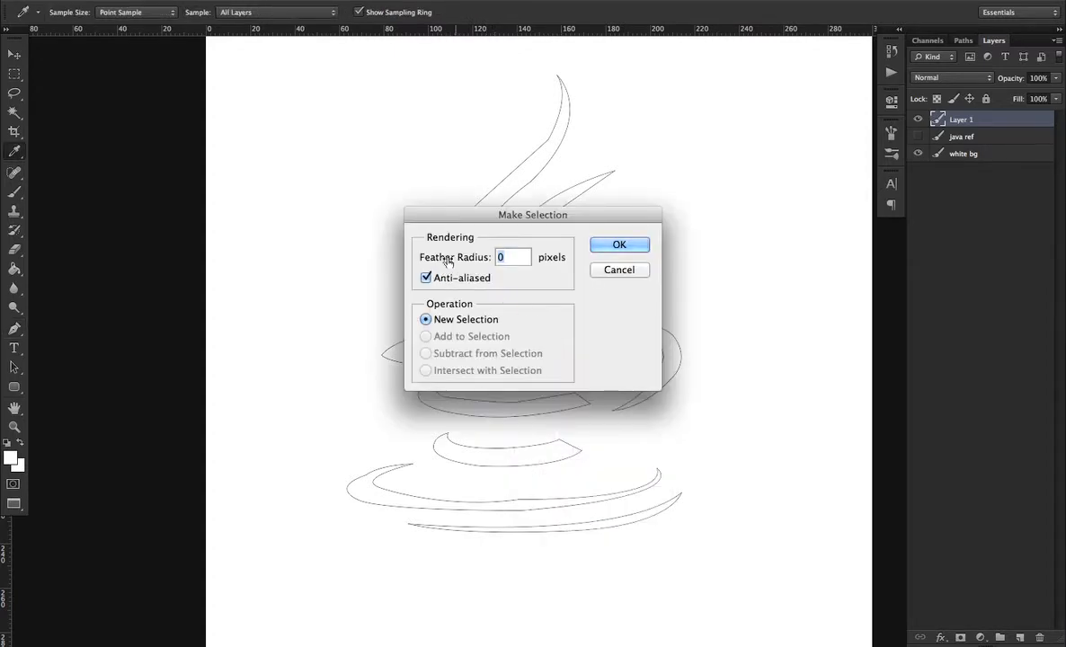
double_click(514, 253)
left_click(618, 247)
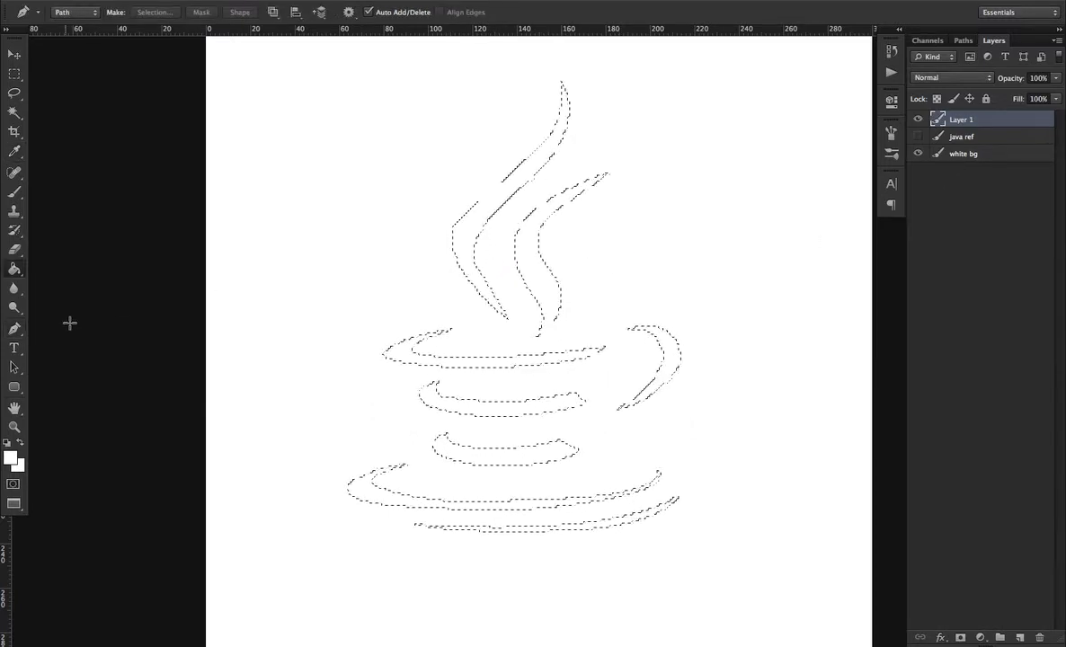
Set the foreground colour to black, fill the selection with the Paint Bucket, and deselect
left_click(14, 268)
left_click(13, 268)
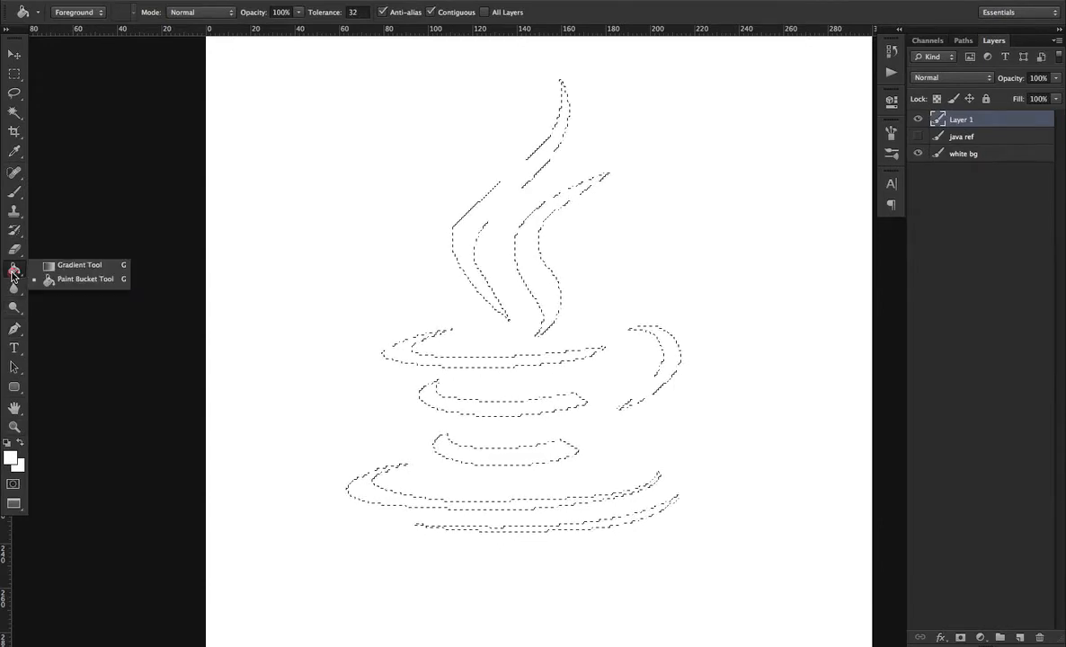
left_click(61, 281)
left_click(11, 456)
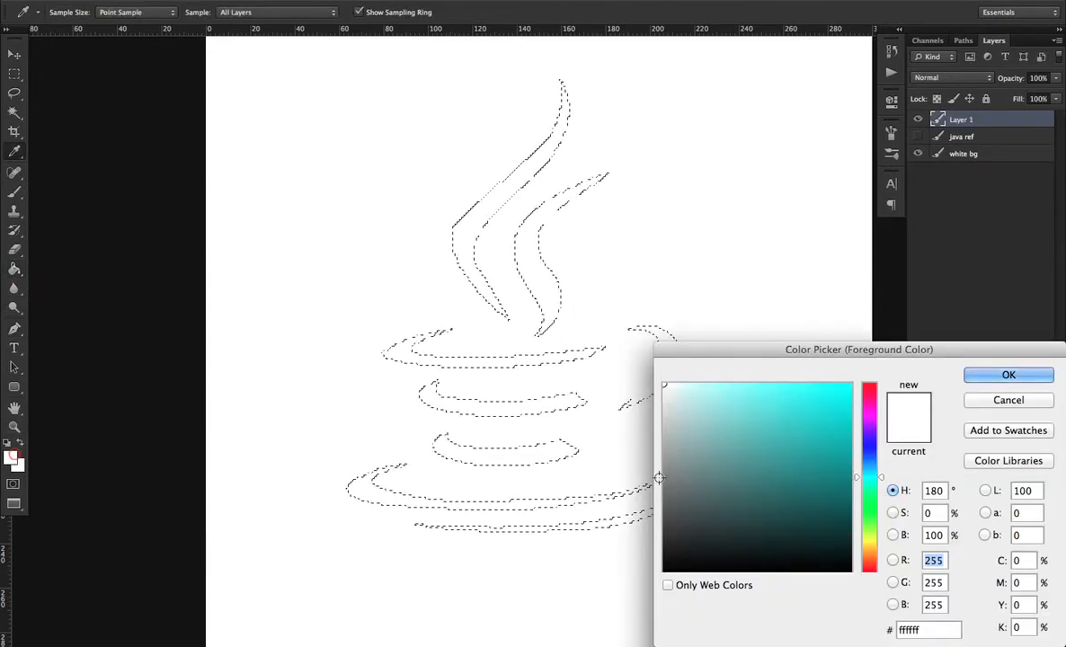
left_click_drag(783, 441, 663, 571)
left_click(980, 380)
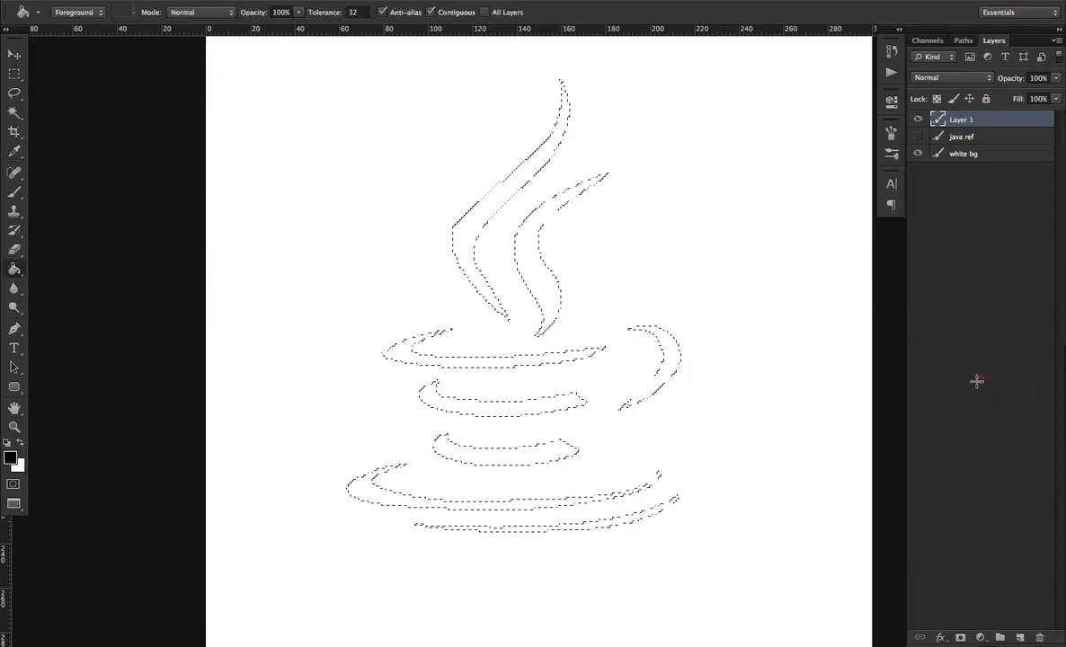
left_click(551, 306)
key("m")
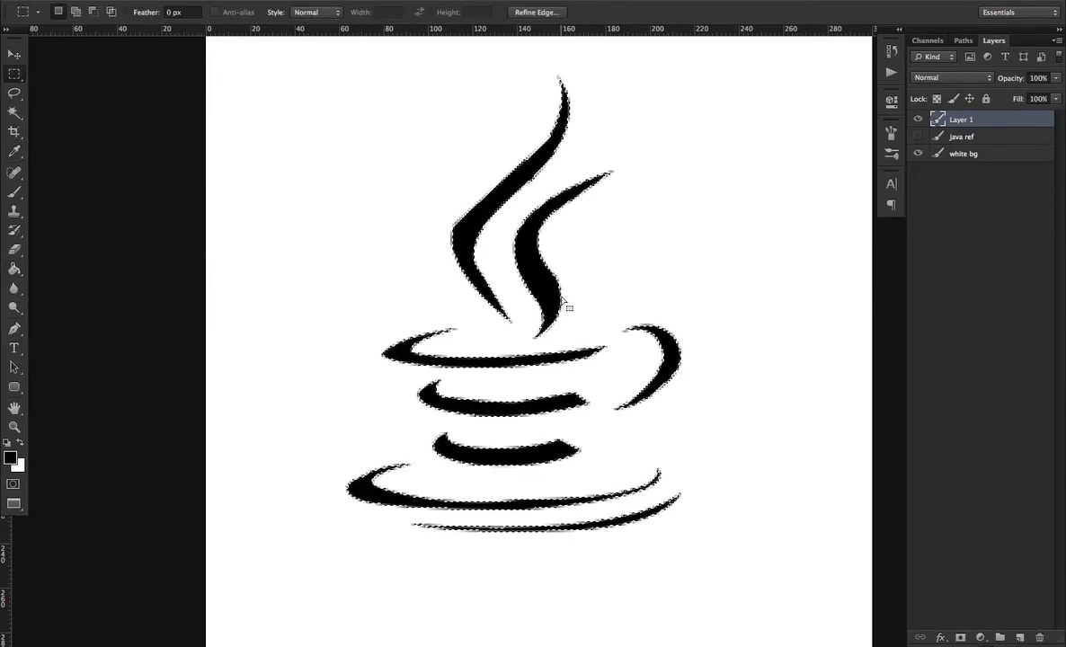
key("ctrl+d")
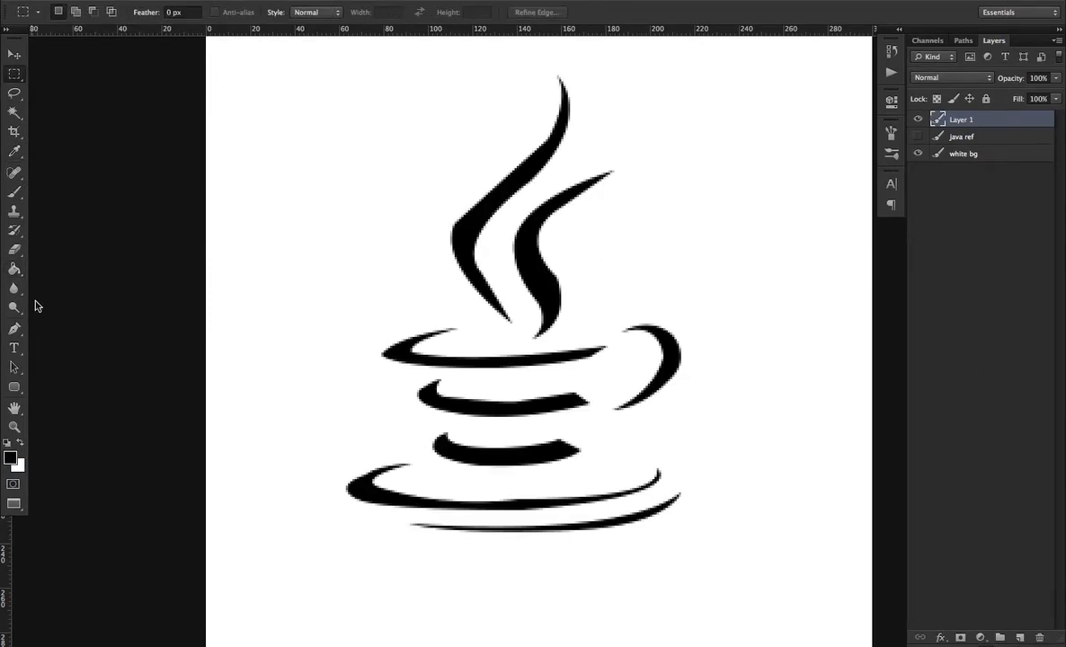
Delete the work path
left_click(14, 328)
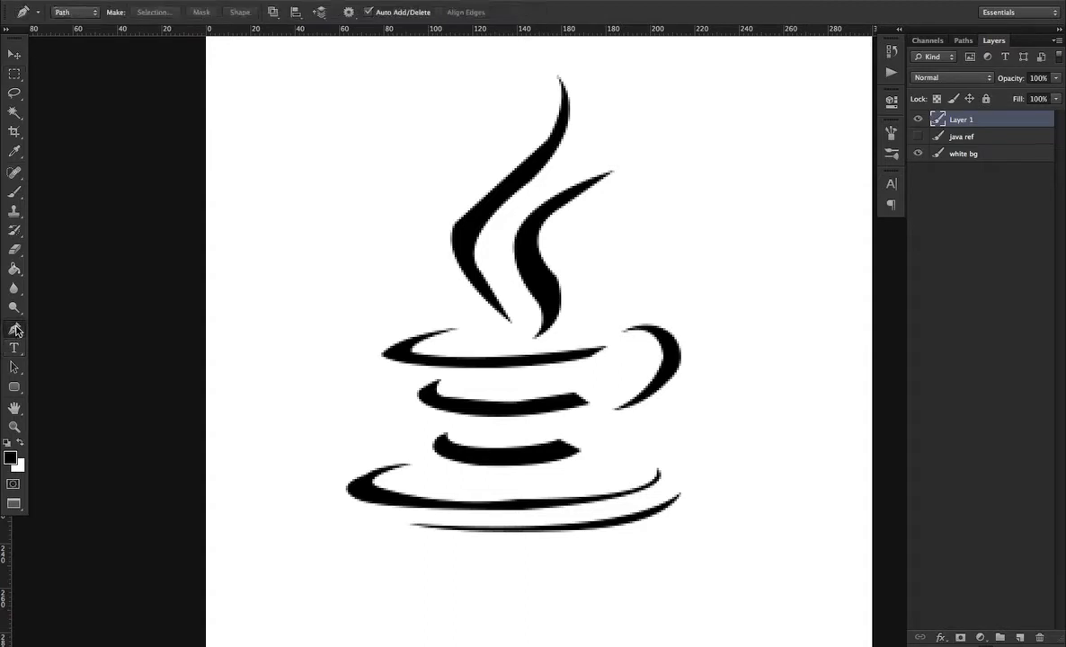
right_click(475, 267)
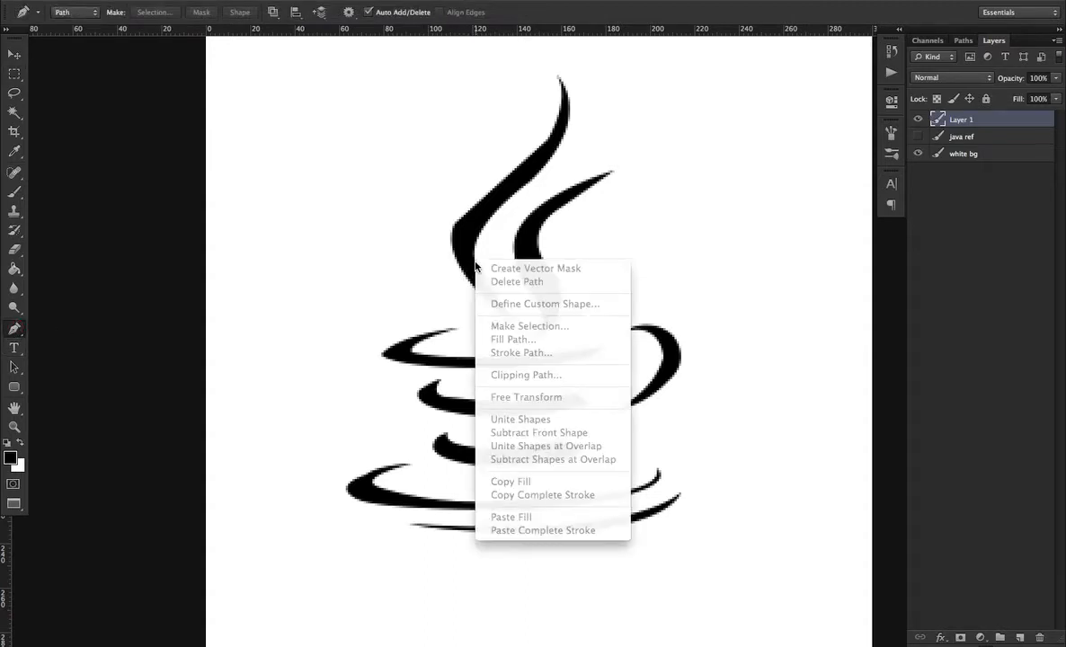
key("Escape")
left_click(962, 42)
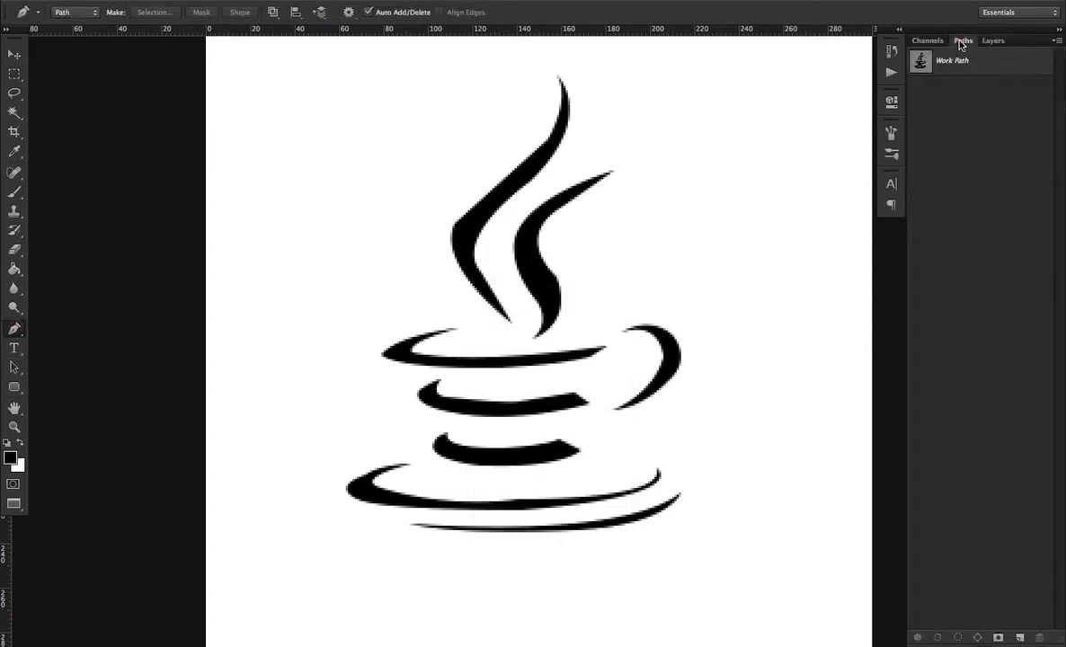
left_click(953, 61)
right_click(488, 283)
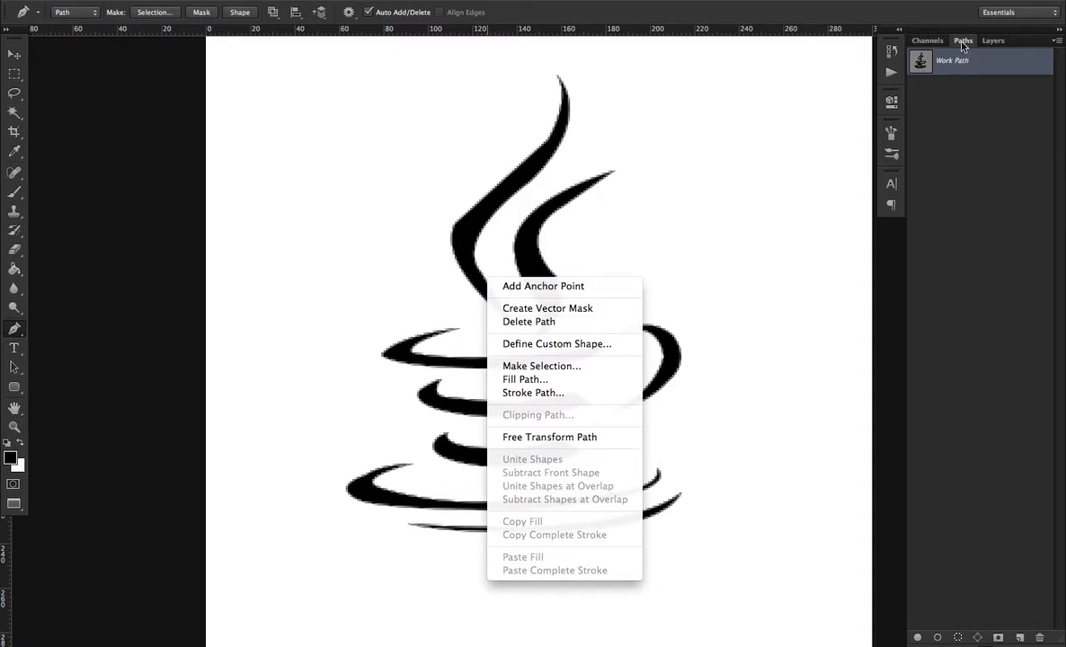
left_click(536, 321)
key("m")
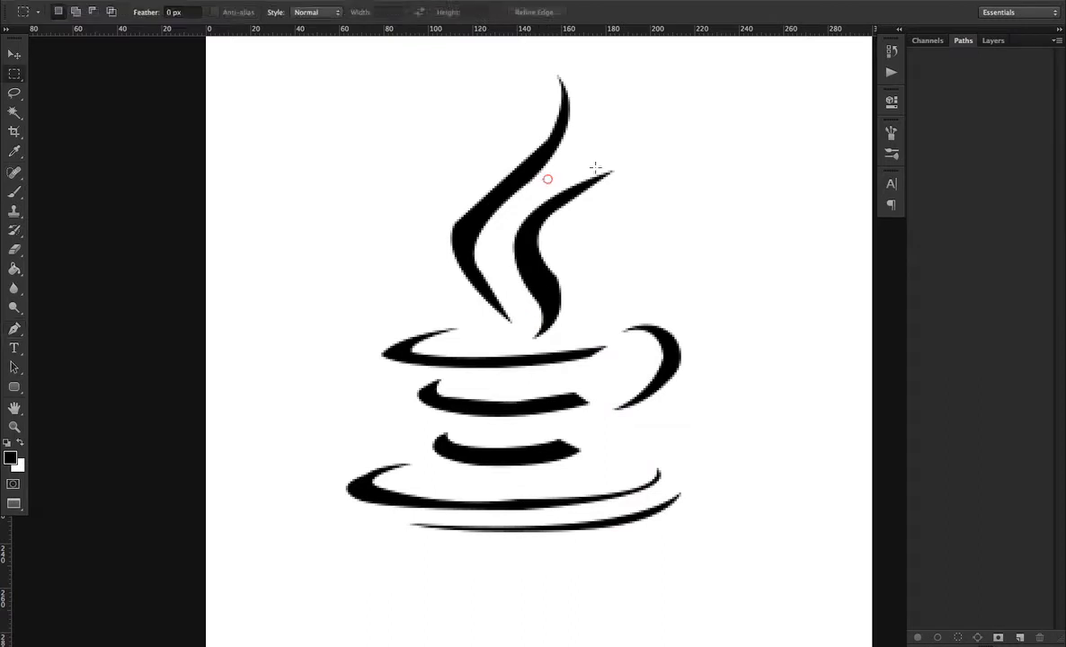
Nudge the black logo slightly on Layer 1 with the Move tool
left_click(992, 40)
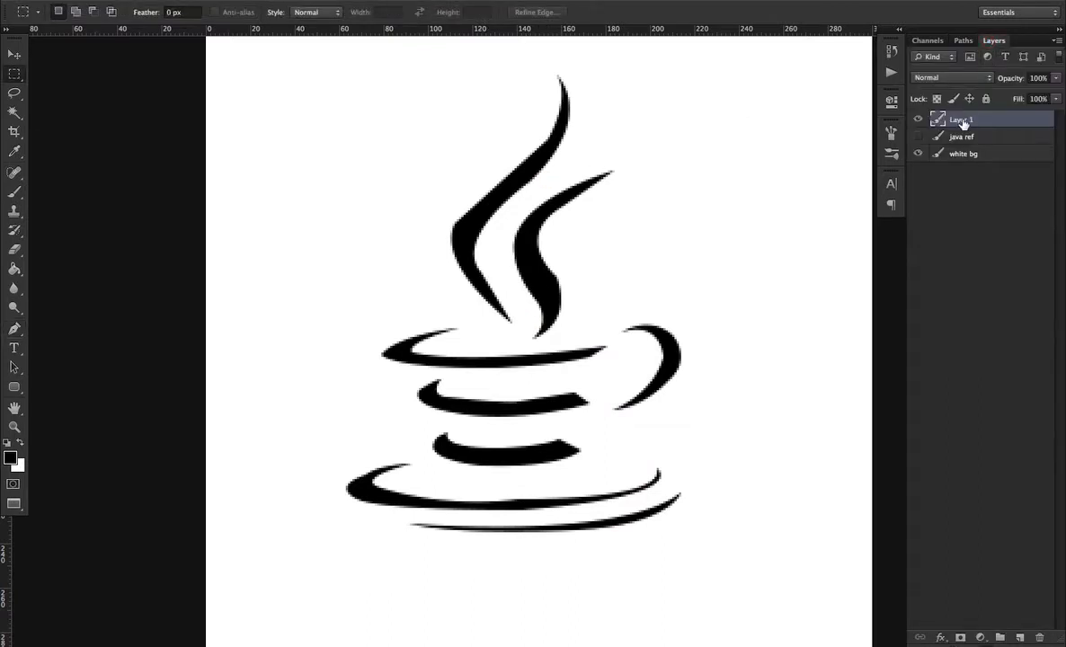
key("v")
mouse_move(592, 268)
left_mouse_down()
mouse_move(659, 297)
mouse_move(554, 299)
mouse_move(602, 269)
mouse_move(570, 266)
mouse_move(588, 263)
left_mouse_up()
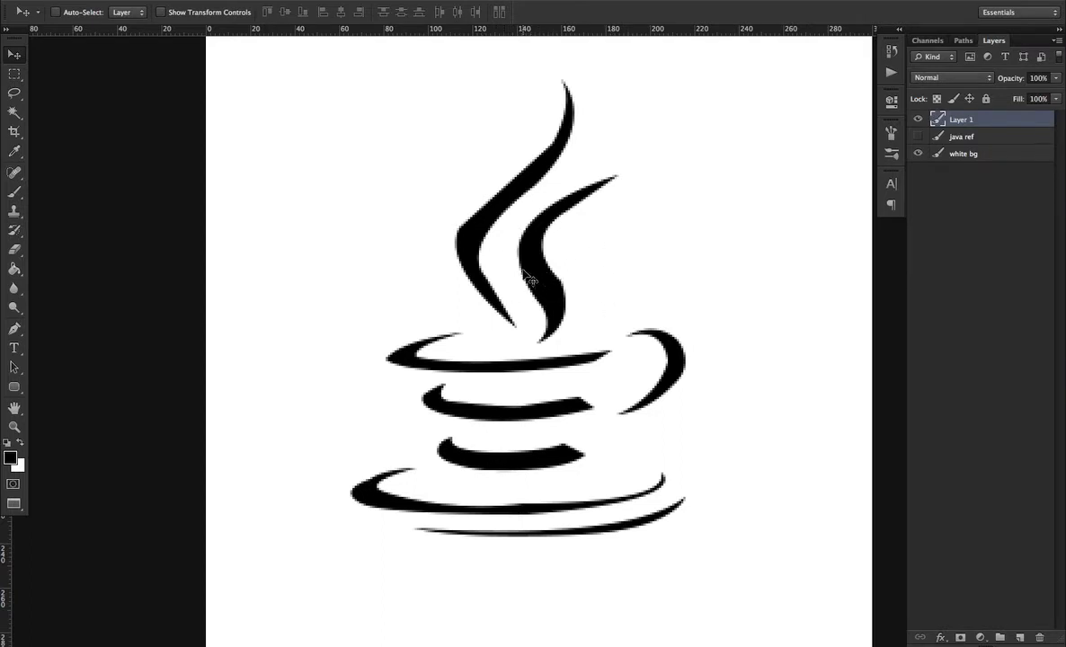
left_click(14, 74)
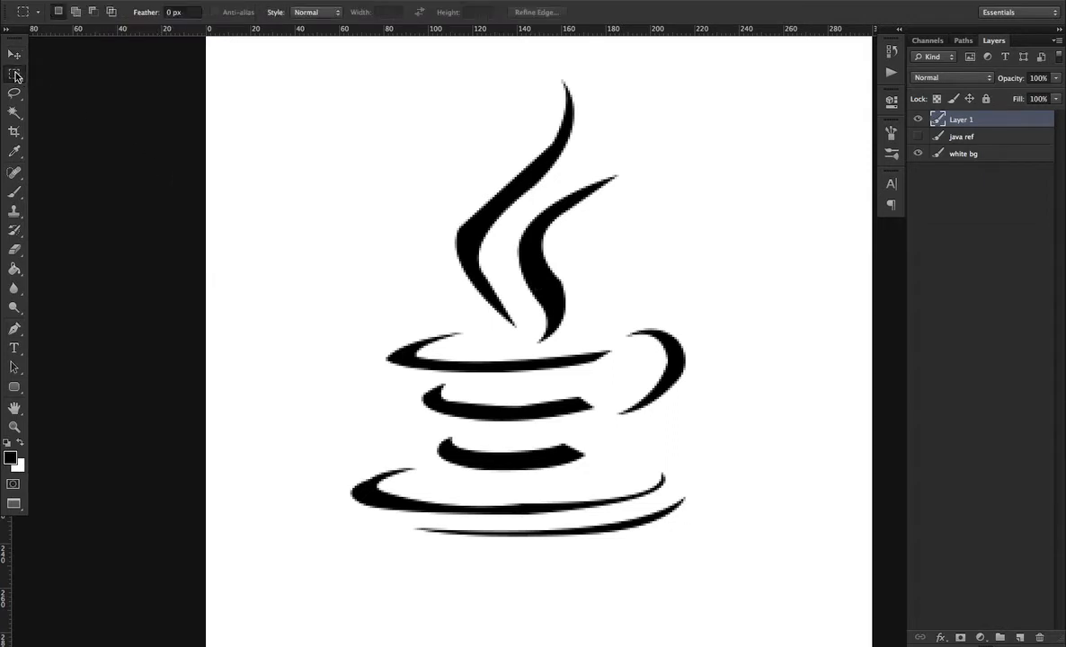
left_click(114, 76)
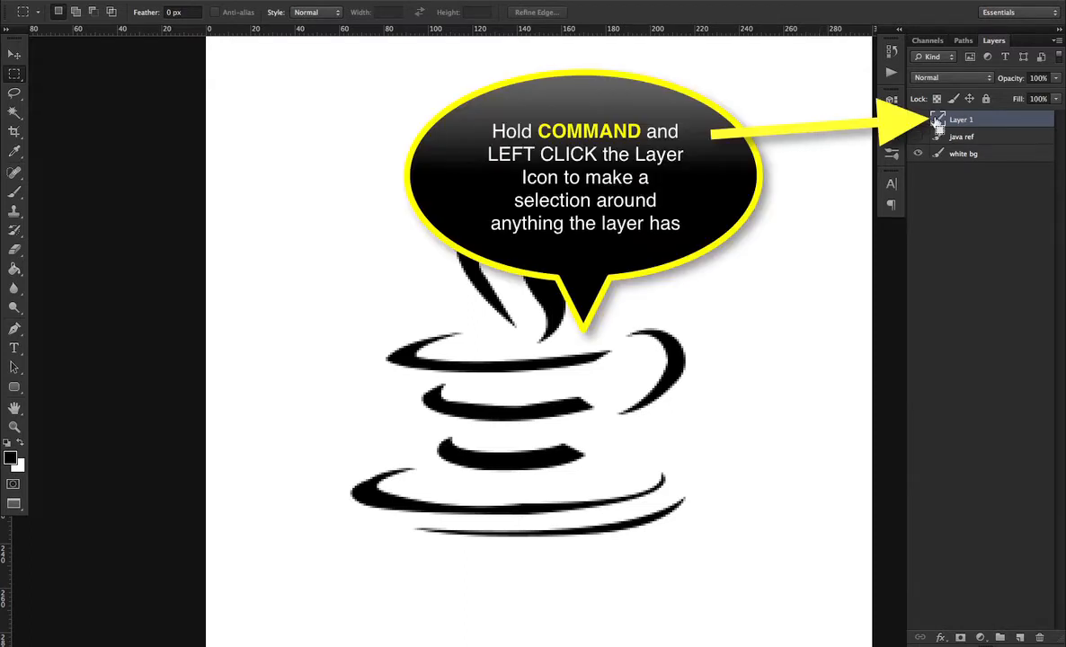
Load Layer 1's logo as a selection and subtract the steam area from it with the rectangular marquee
left_click(937, 123, "super")
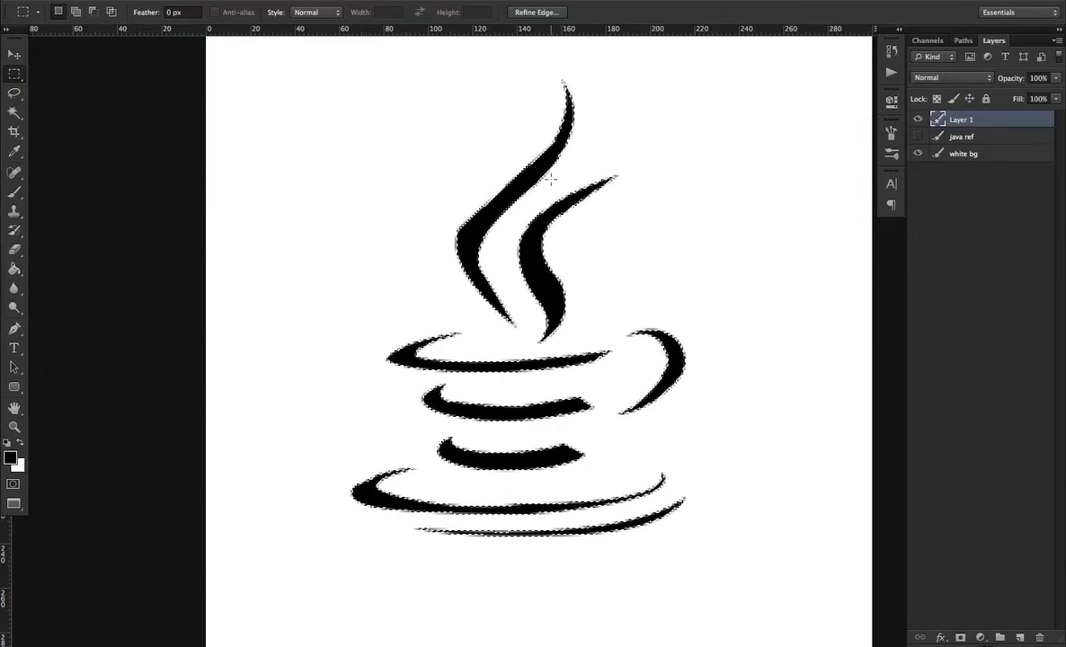
key("alt")
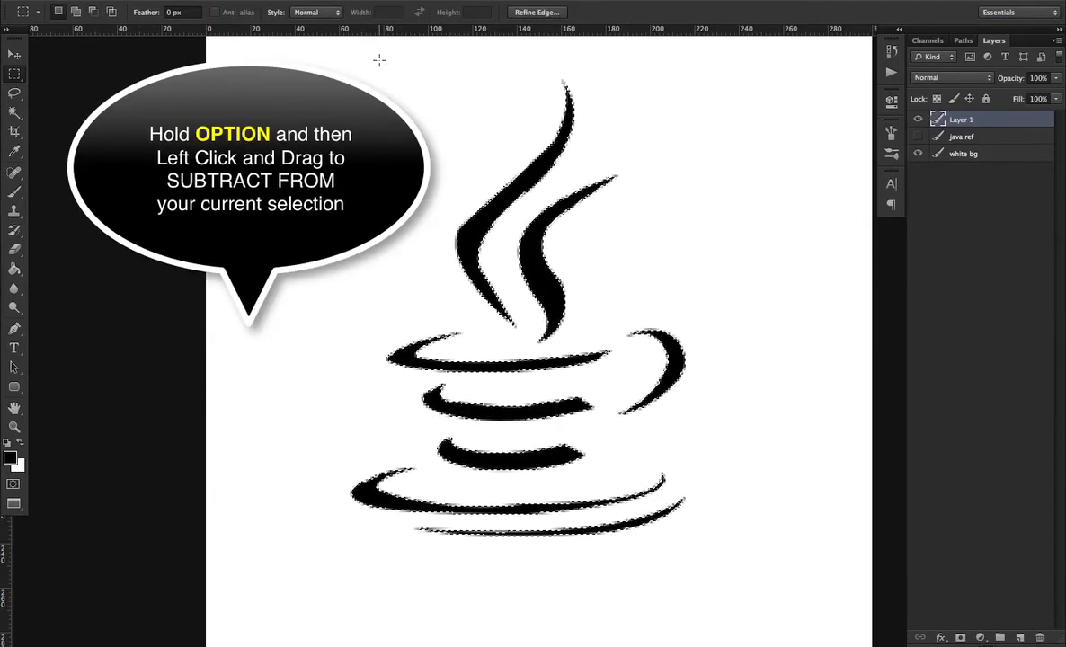
key("alt")
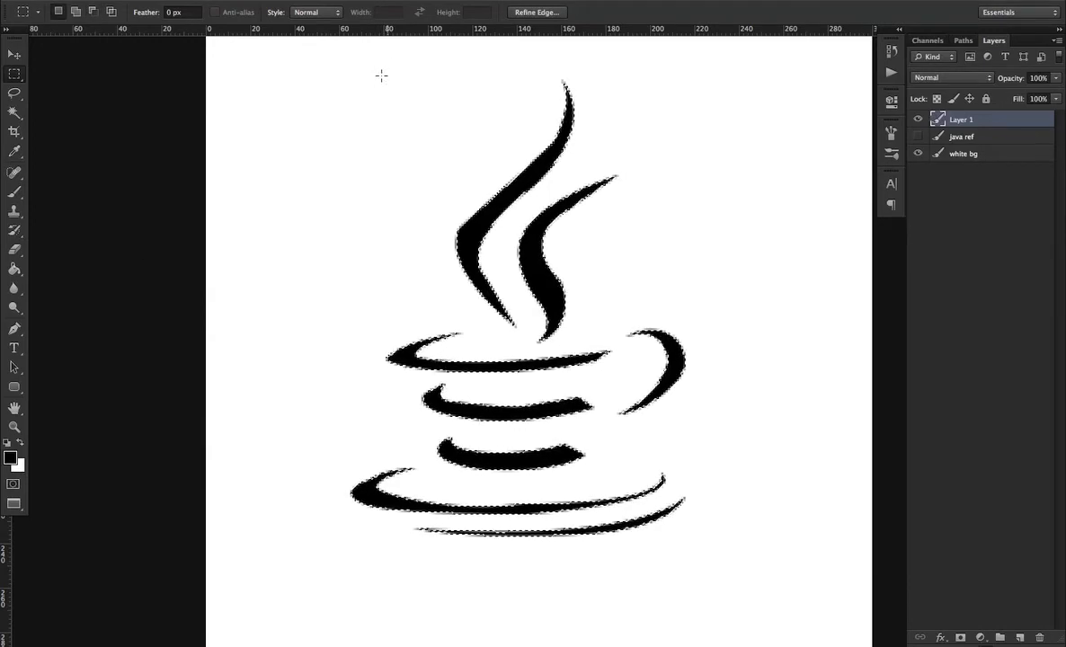
key("alt")
key("alt")
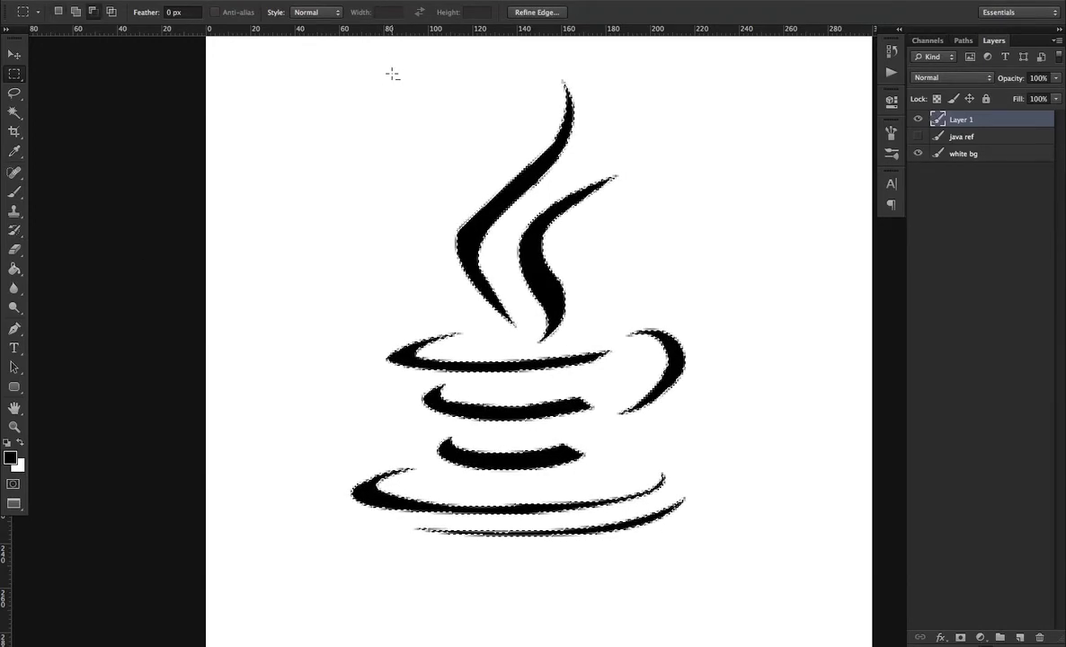
key("alt")
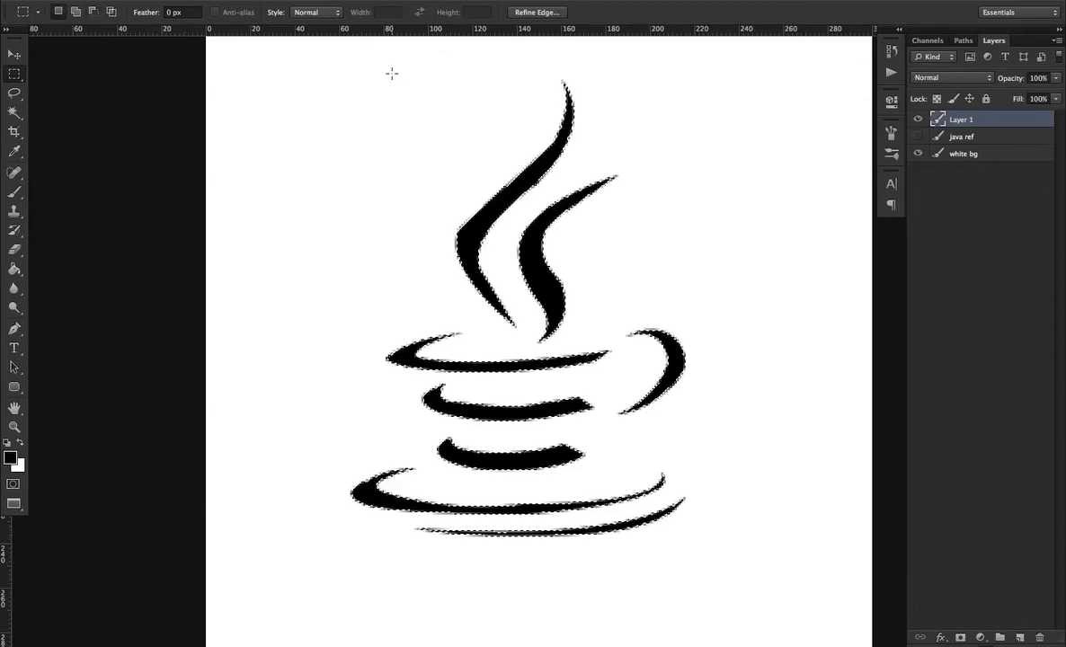
key("alt")
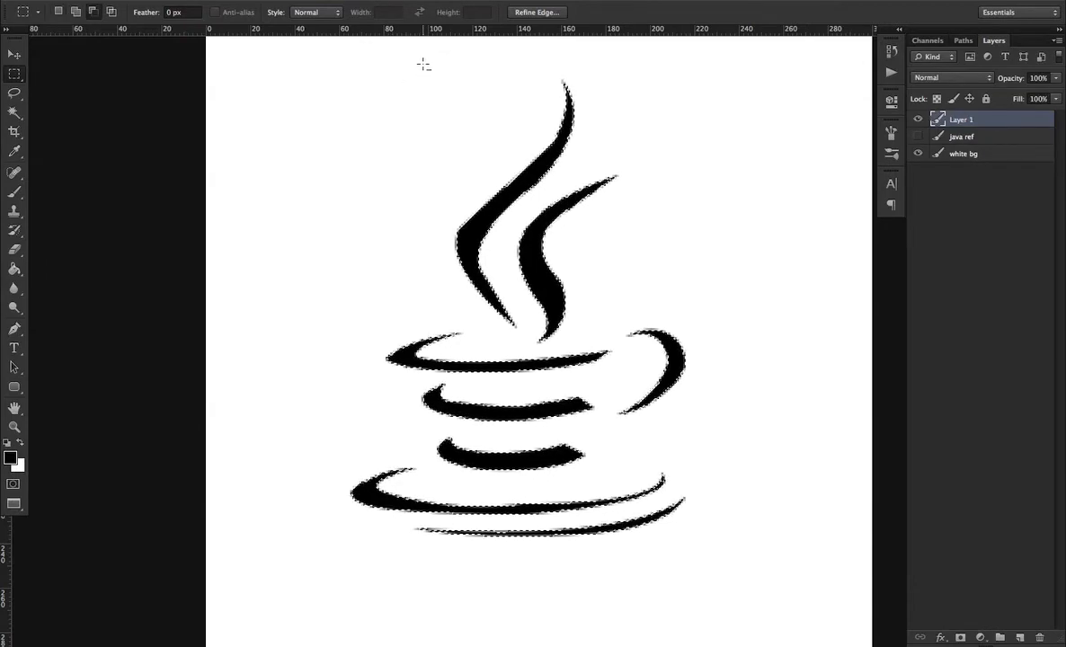
left_click_drag(422, 63, 629, 308)
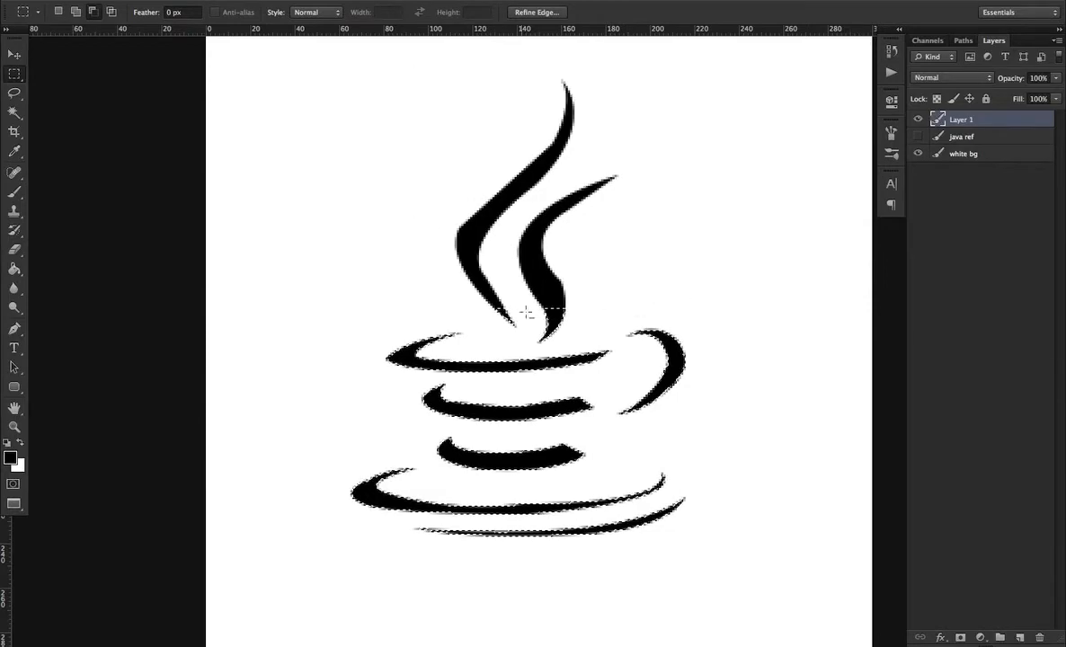
left_click_drag(511, 324, 585, 347)
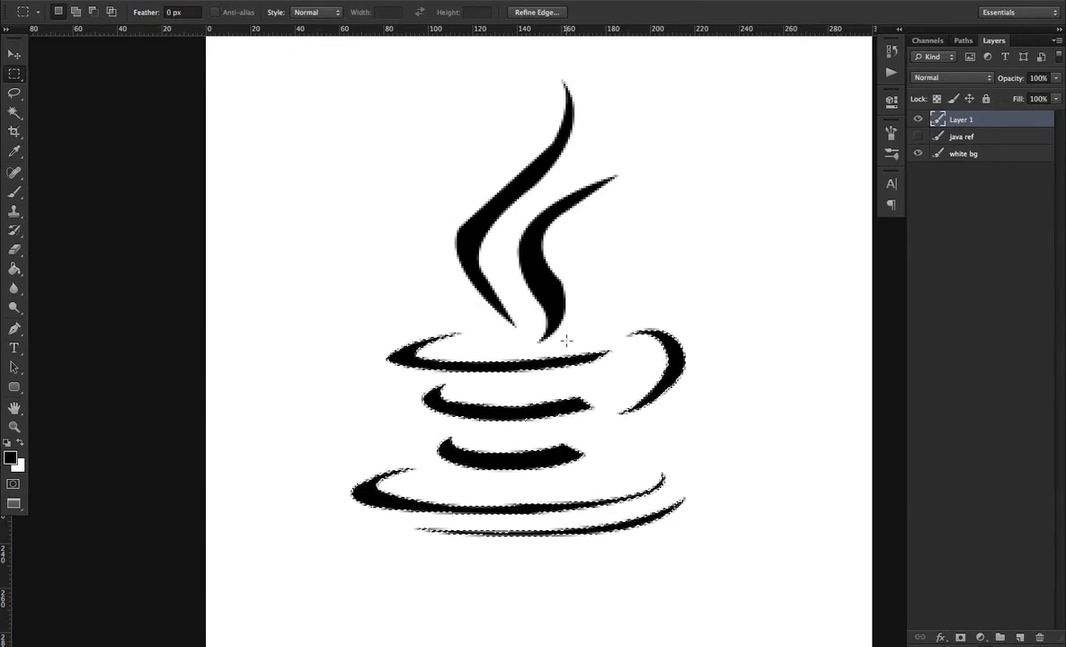
Cut the selected cup strokes, paste them onto a new layer above java ref, and move them aside
key("super+x")
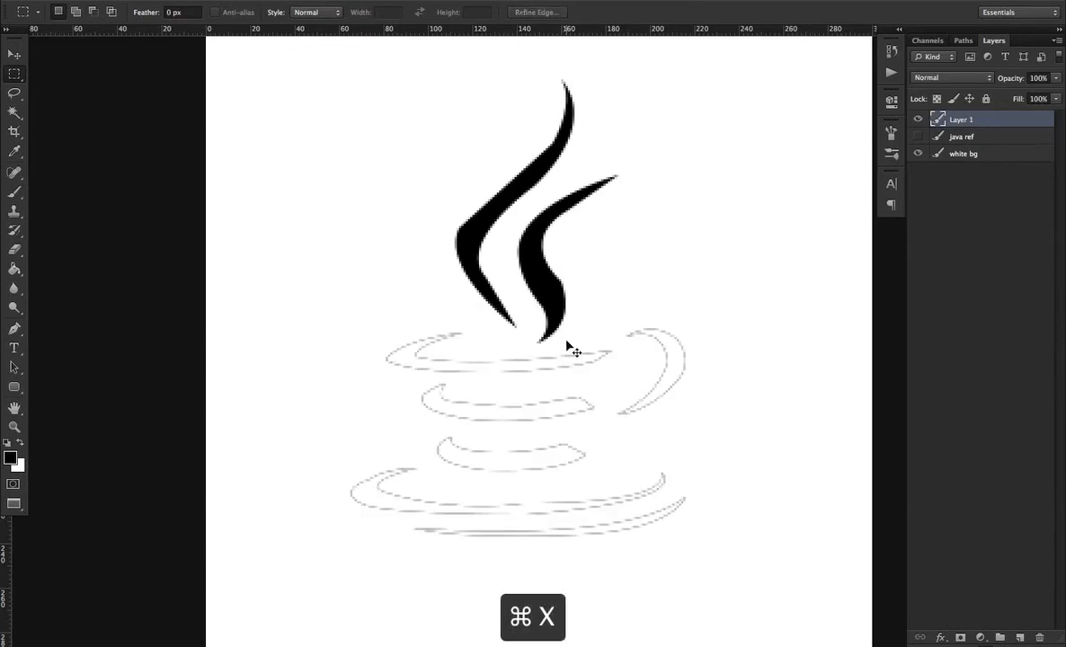
left_click(943, 136)
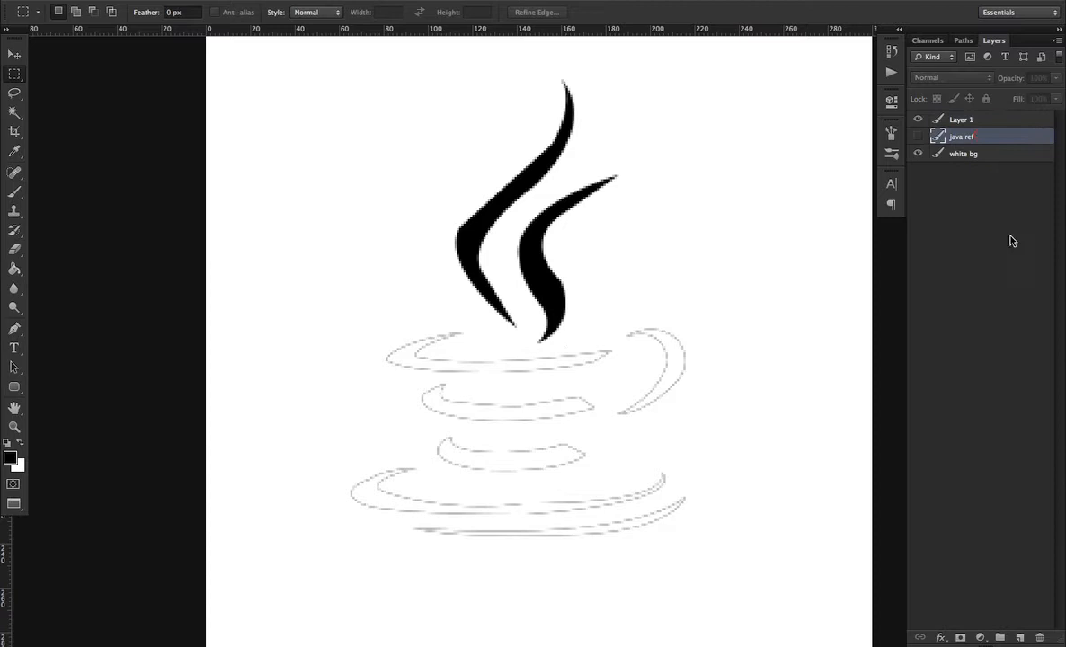
left_click(1020, 637)
key("super+v")
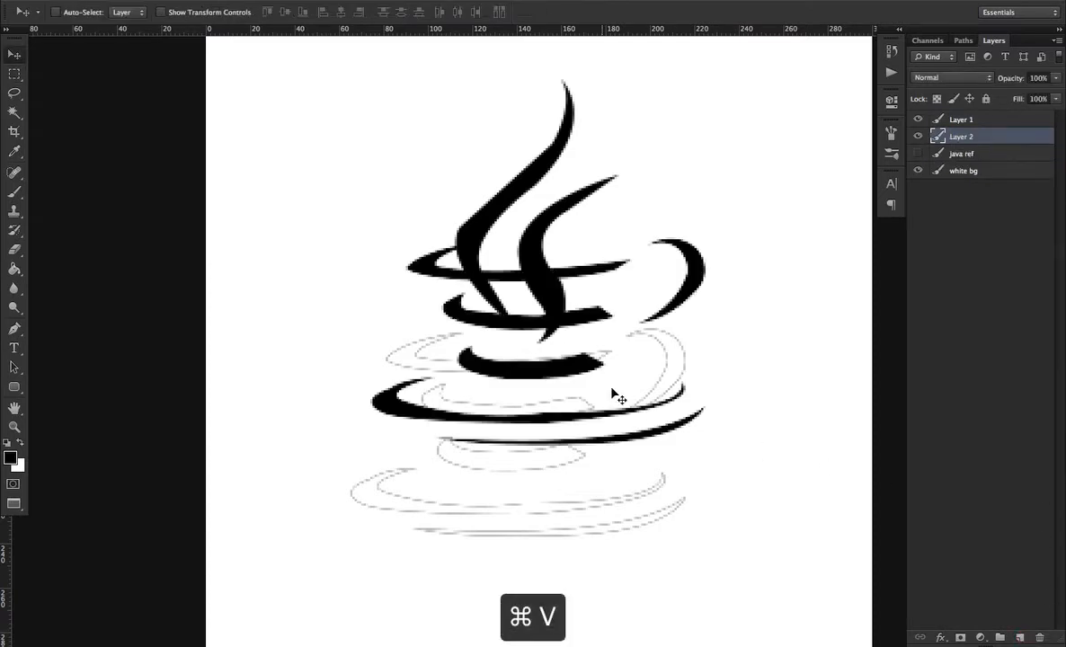
left_click_drag(618, 396, 453, 104)
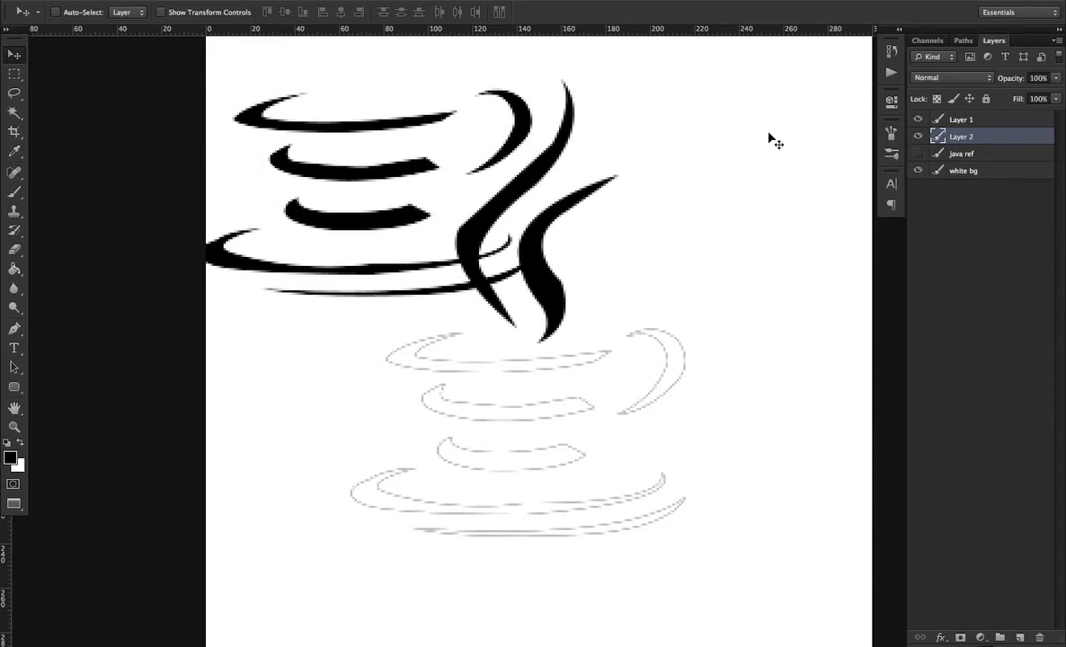
Rename the new layer as bottom and hide it
double_click(953, 136)
type("bottom")
key("Return")
left_click(917, 135)
left_click(918, 119)
left_click(917, 119)
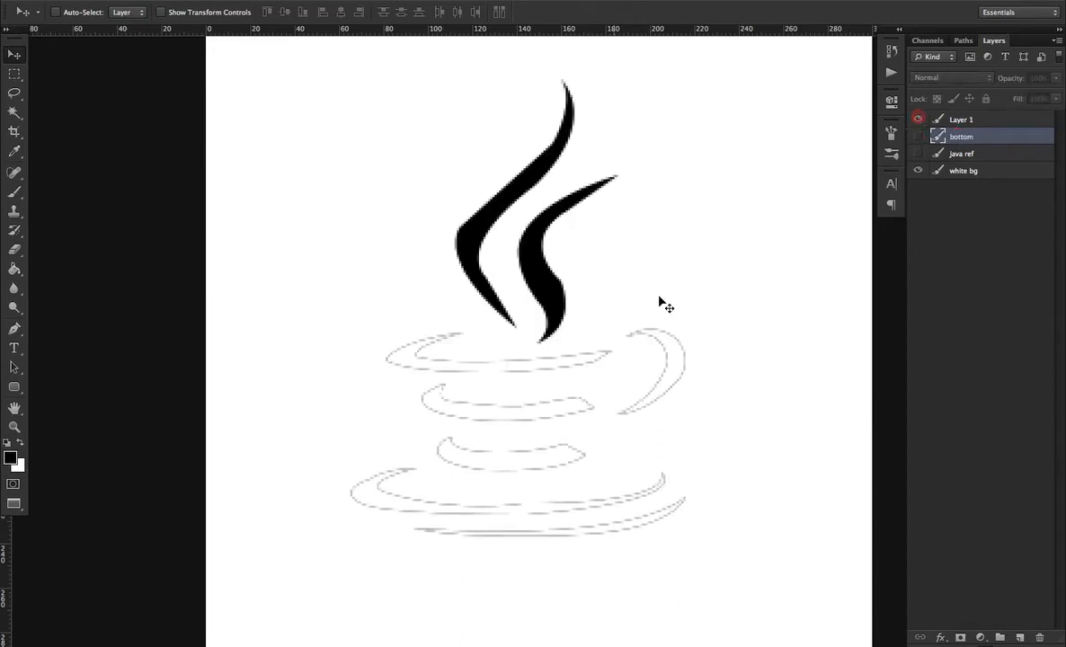
Marquee-select and delete the leftover faint cup outlines on Layer 1, then deselect
key("m")
left_click(422, 333)
mouse_move(352, 329)
left_mouse_down()
mouse_move(475, 406)
mouse_move(625, 528)
left_mouse_up()
left_click(528, 316)
left_click_drag(351, 327, 466, 568)
left_click(512, 409)
left_click_drag(318, 422, 740, 602)
left_click(972, 119)
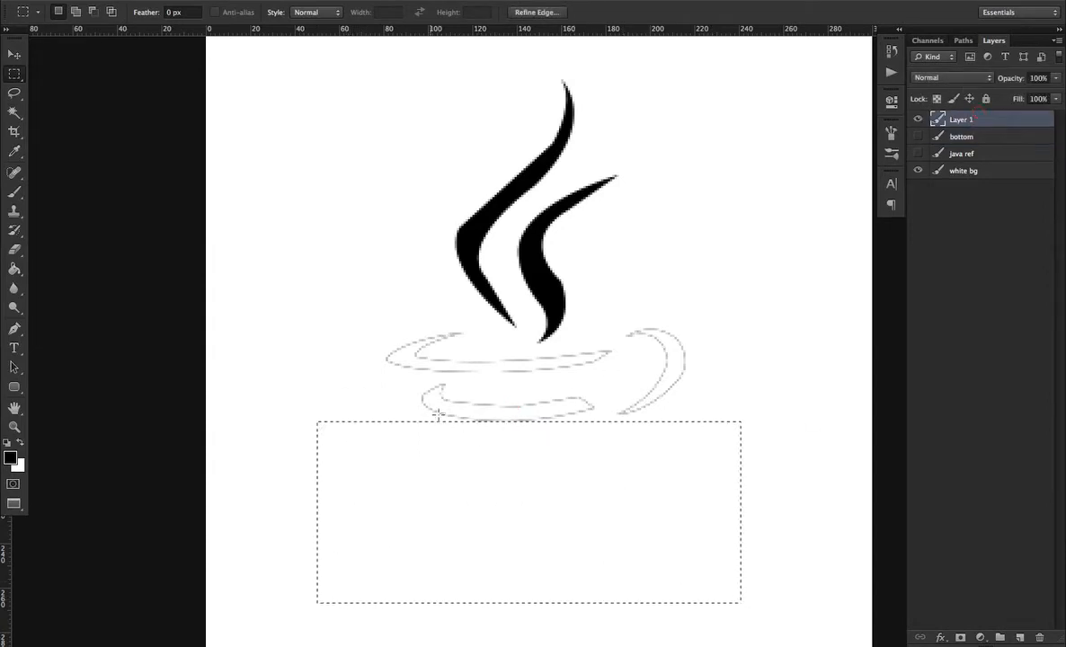
left_click(420, 383)
left_click_drag(371, 324, 469, 444)
key("Delete")
left_click(489, 381)
mouse_move(444, 346)
left_mouse_down()
mouse_move(520, 398)
mouse_move(713, 482)
left_mouse_up()
key("Delete")
left_click(642, 338)
left_click_drag(595, 297, 735, 433)
key("Delete")
left_click(640, 233)
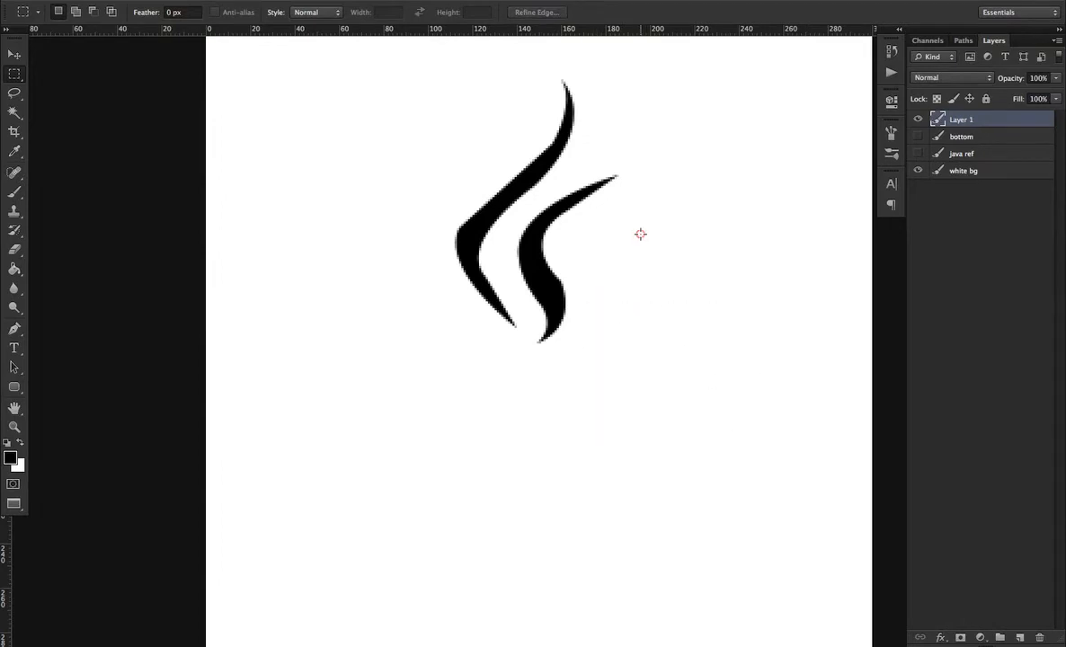
Rename Layer 1 as top
double_click(961, 120)
type("top")
key("Return")
Show the bottom layer and move its cup strokes back beneath the steam
left_click(918, 136)
left_click(961, 137)
key("v")
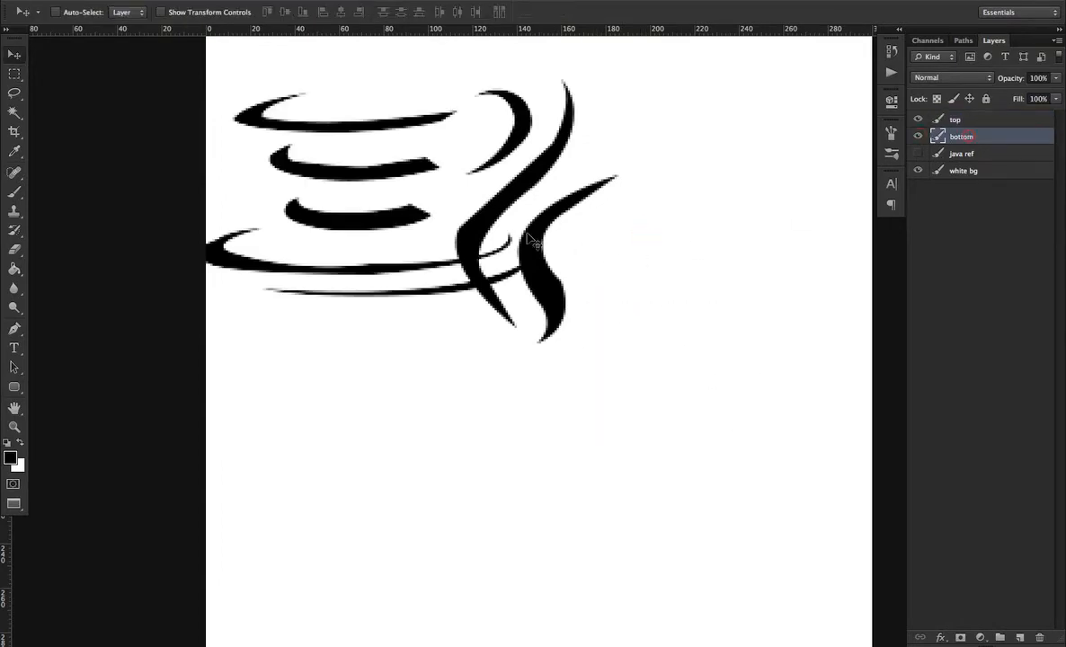
mouse_move(396, 124)
left_mouse_down()
mouse_move(570, 412)
mouse_move(542, 409)
mouse_move(552, 407)
left_mouse_up()
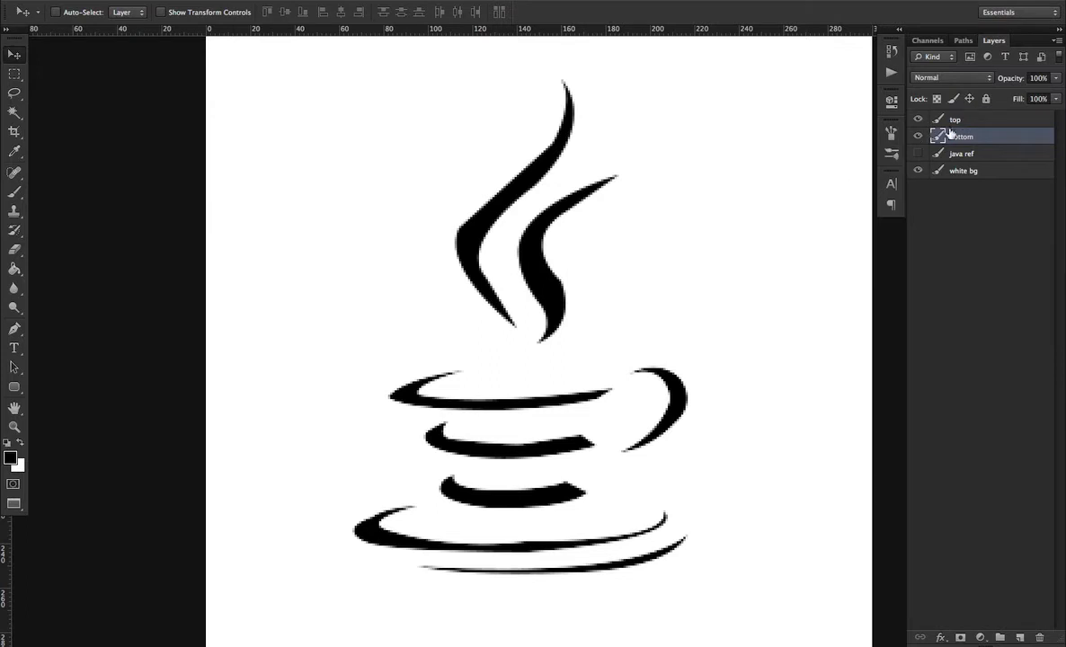
Select the steam pixels of the top layer and switch the Paint Bucket to fill with a pattern
left_click(975, 119)
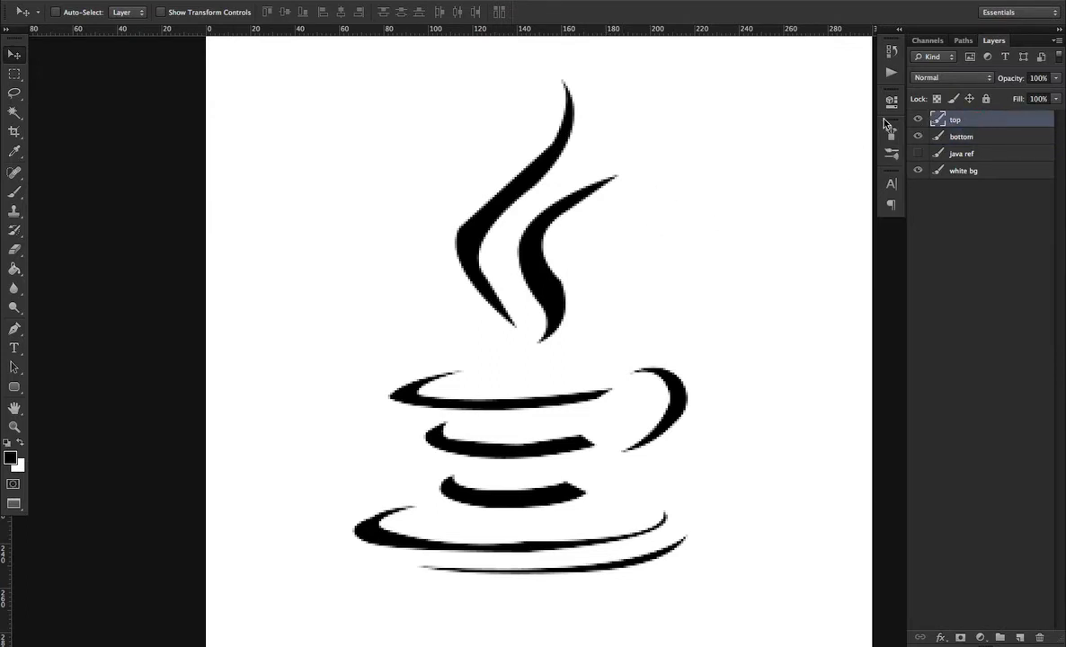
left_click(939, 124, "ctrl")
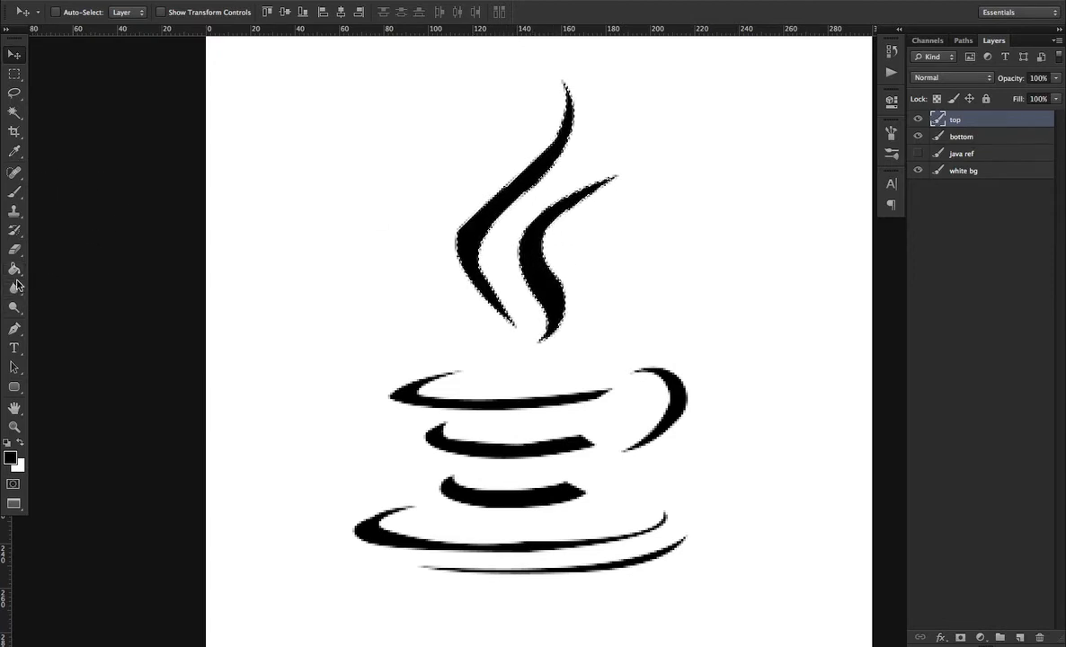
left_click_drag(16, 270, 77, 279)
left_click(75, 12)
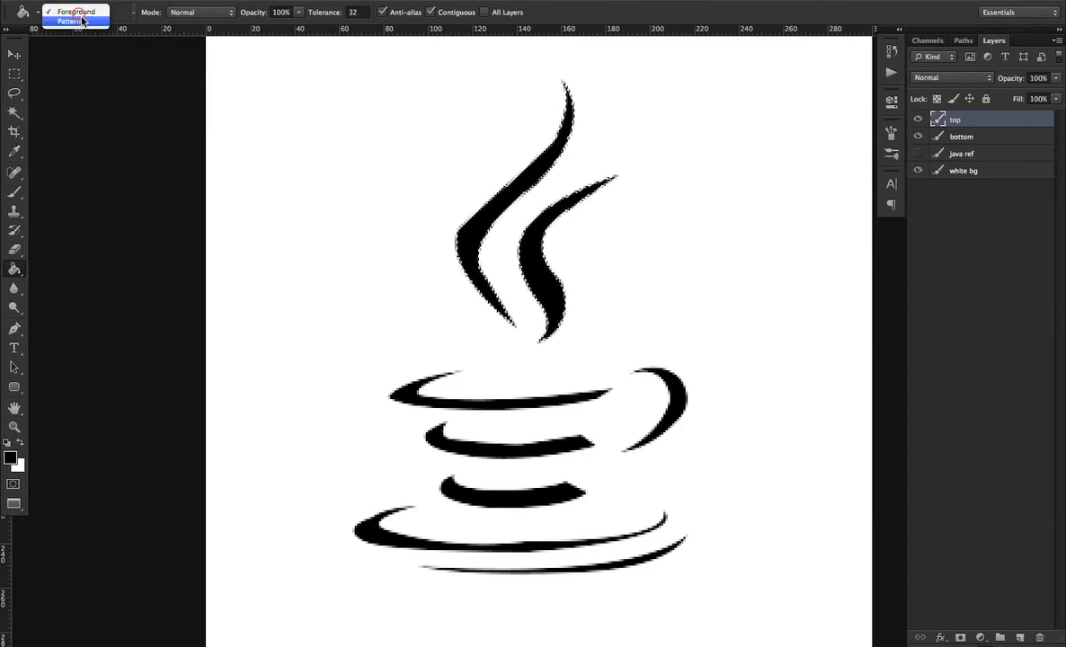
left_click(81, 22)
Fill the steam with a grey texture pattern and undo the fill
left_click(128, 18)
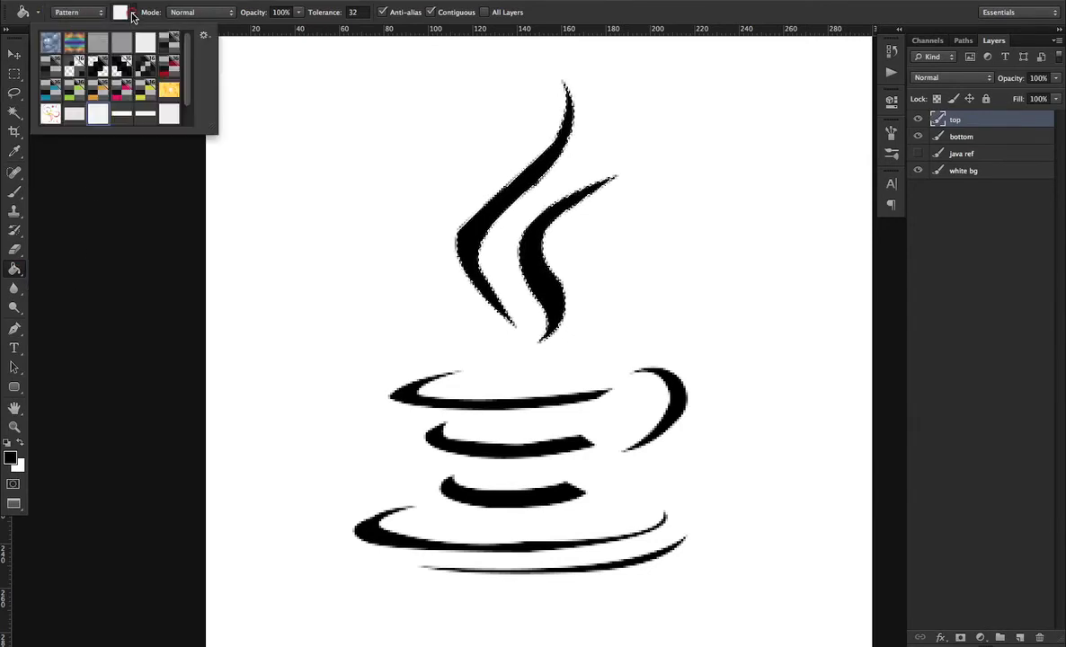
scroll(184, 54, "down", 3)
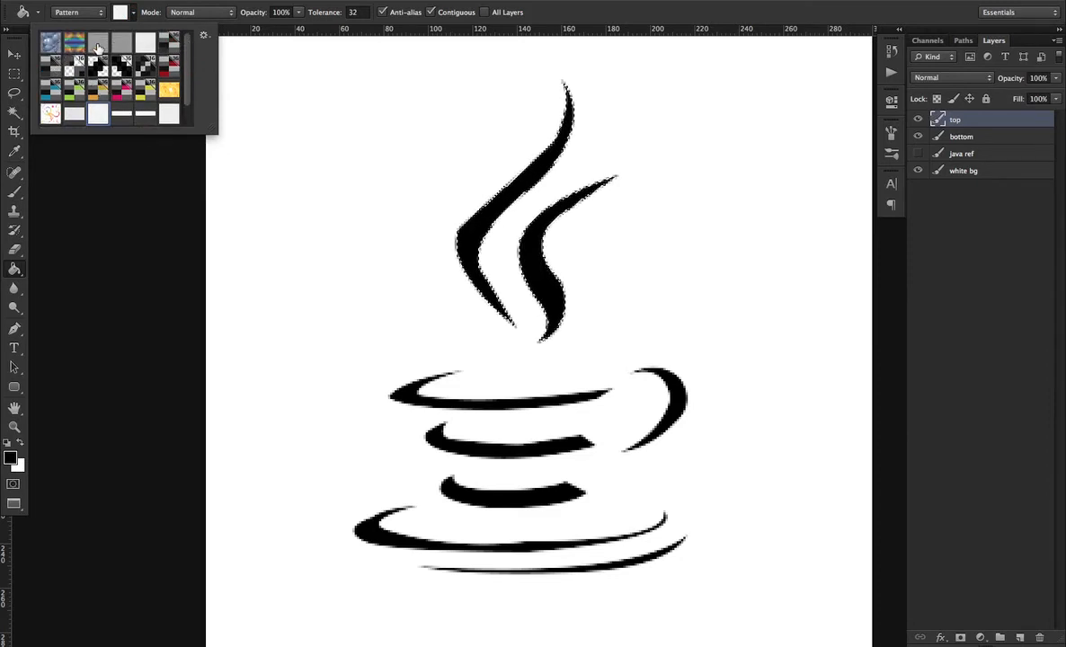
left_click(98, 44)
left_click(490, 209)
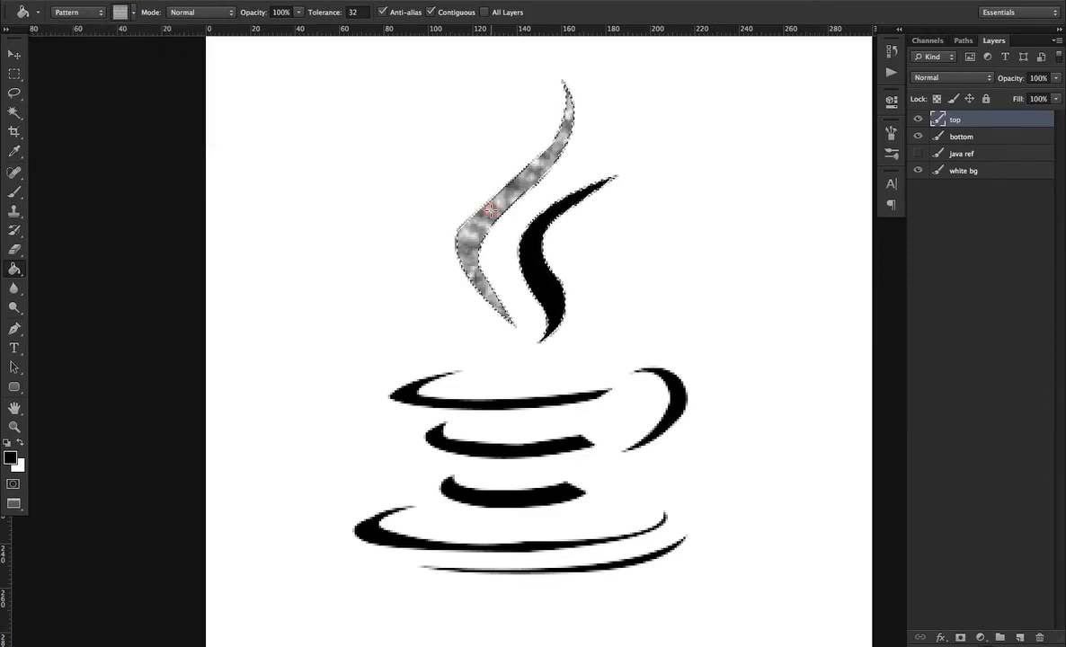
key("super+z")
Fill the steam with a blue metallic pattern and undo the fill
left_click(124, 16)
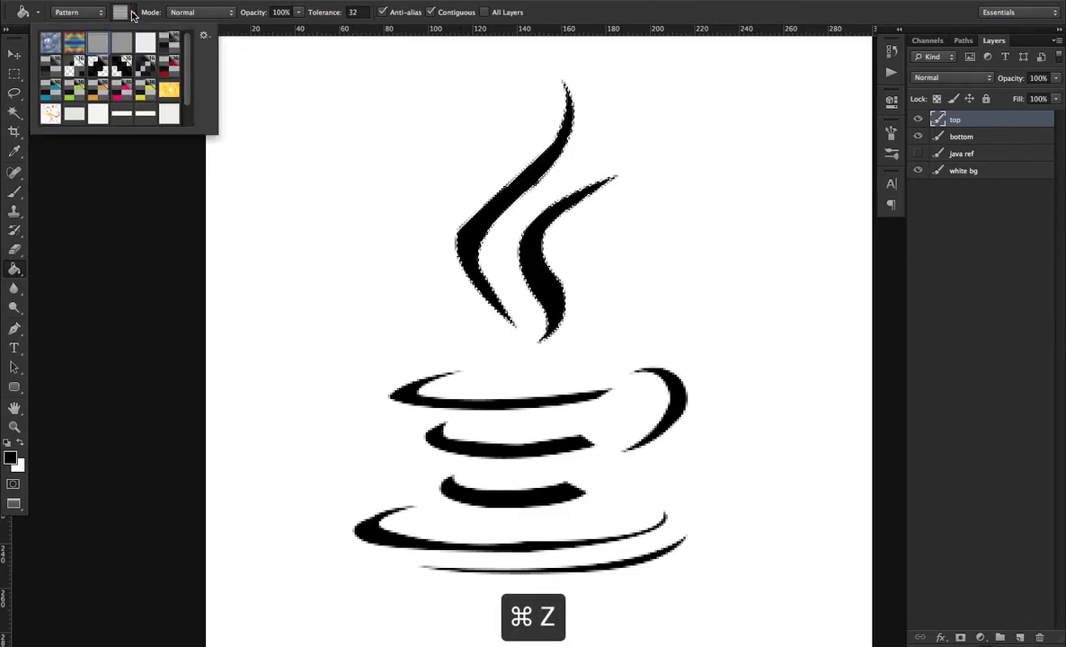
left_click(51, 47)
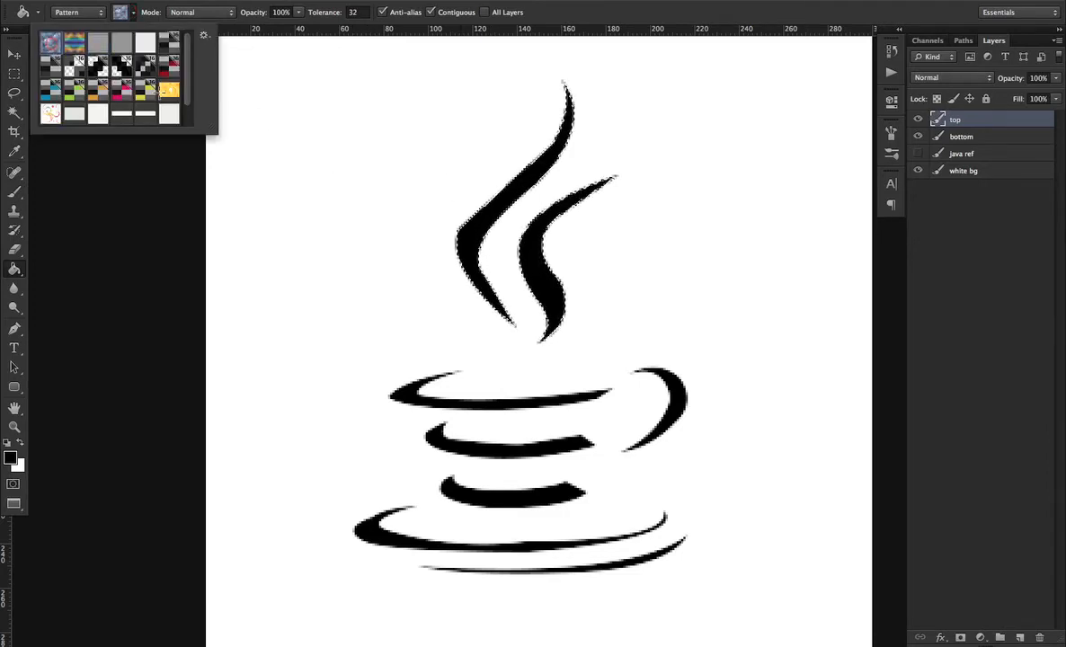
left_click(510, 194)
key("super+z")
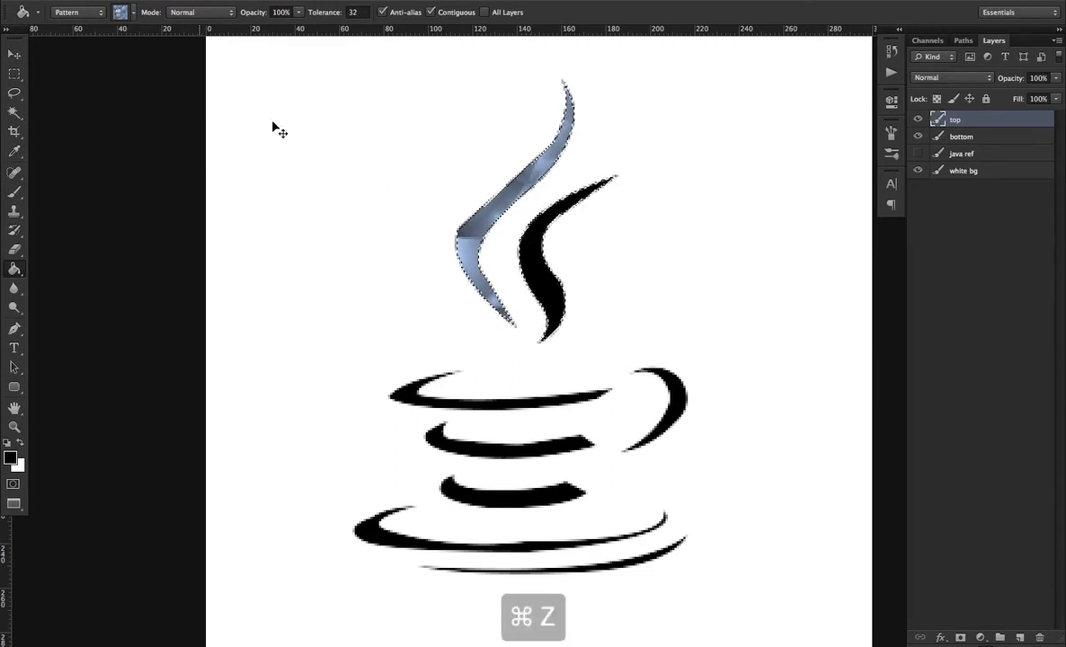
Fill the steam with a red checkered pattern, toggle the top layer's visibility, and step back to undo the fill
left_click(124, 14)
left_click(203, 34)
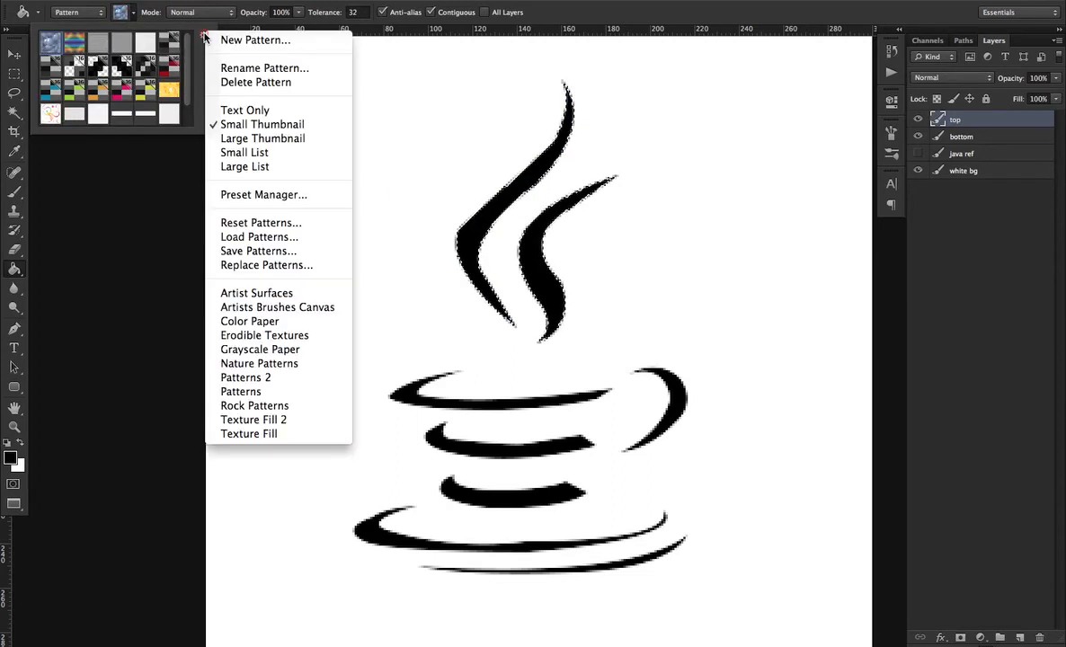
left_click(187, 75)
scroll(174, 102, "down", 1)
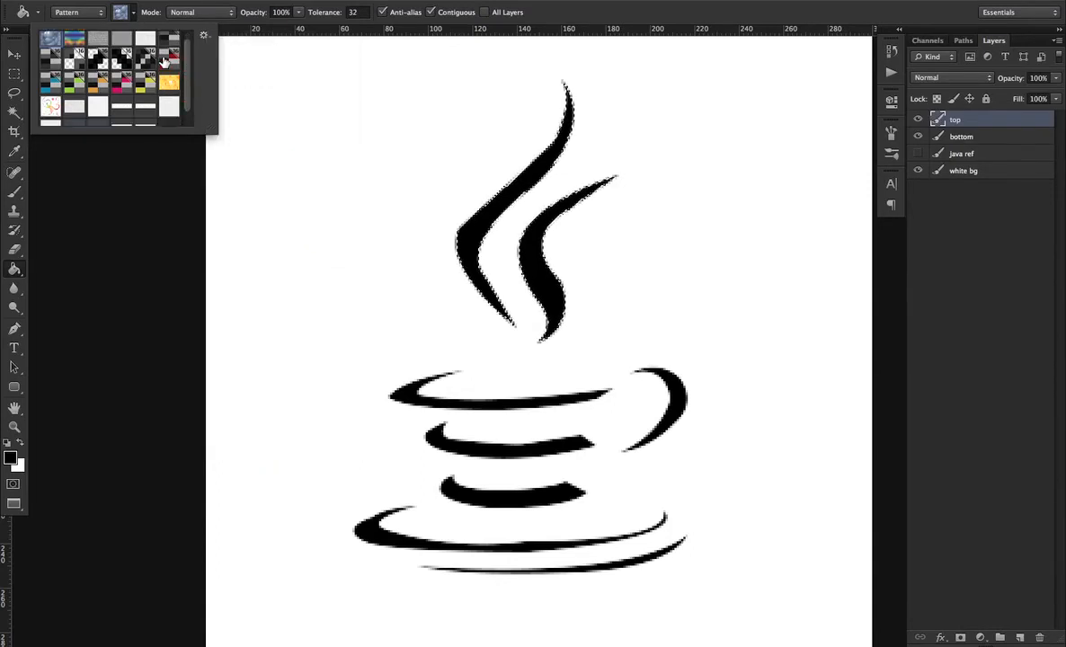
left_click(168, 61)
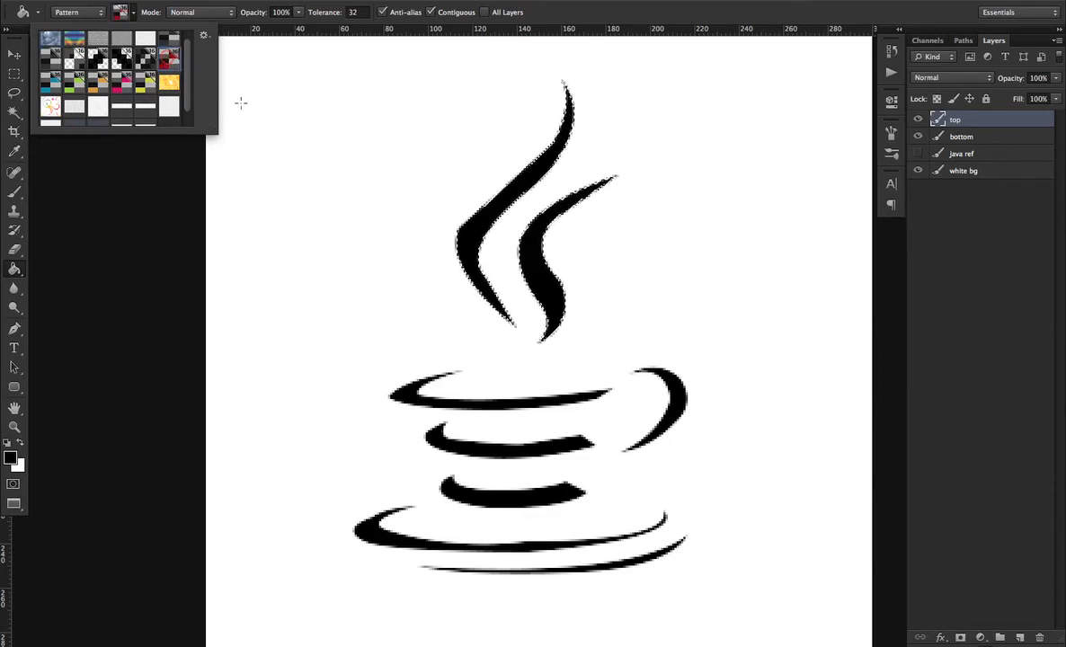
left_click(489, 209)
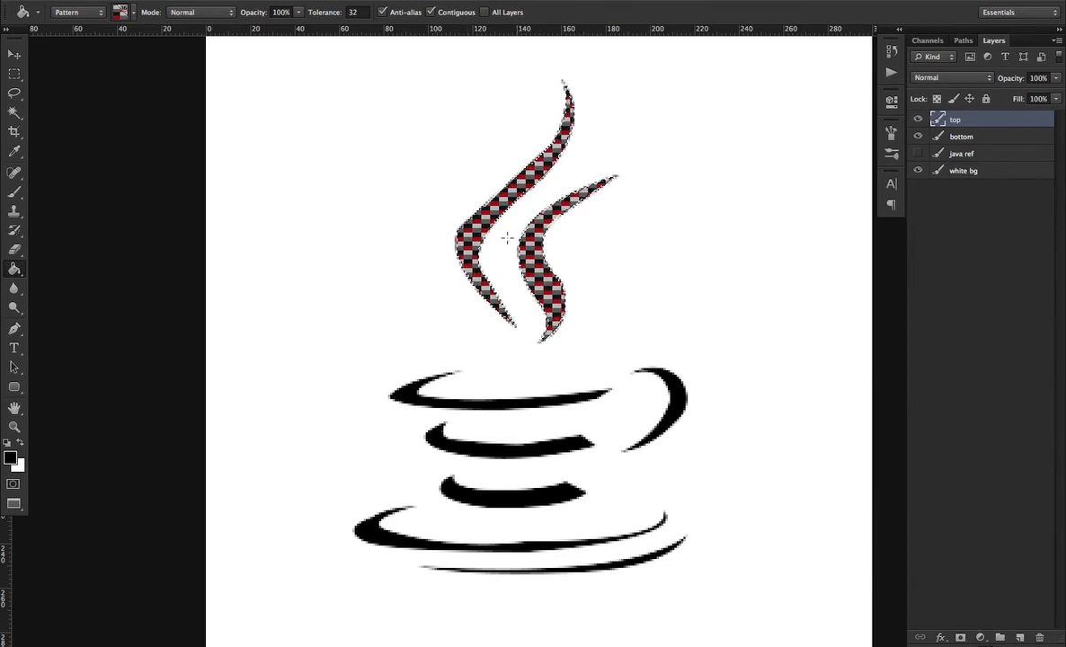
left_click(918, 120)
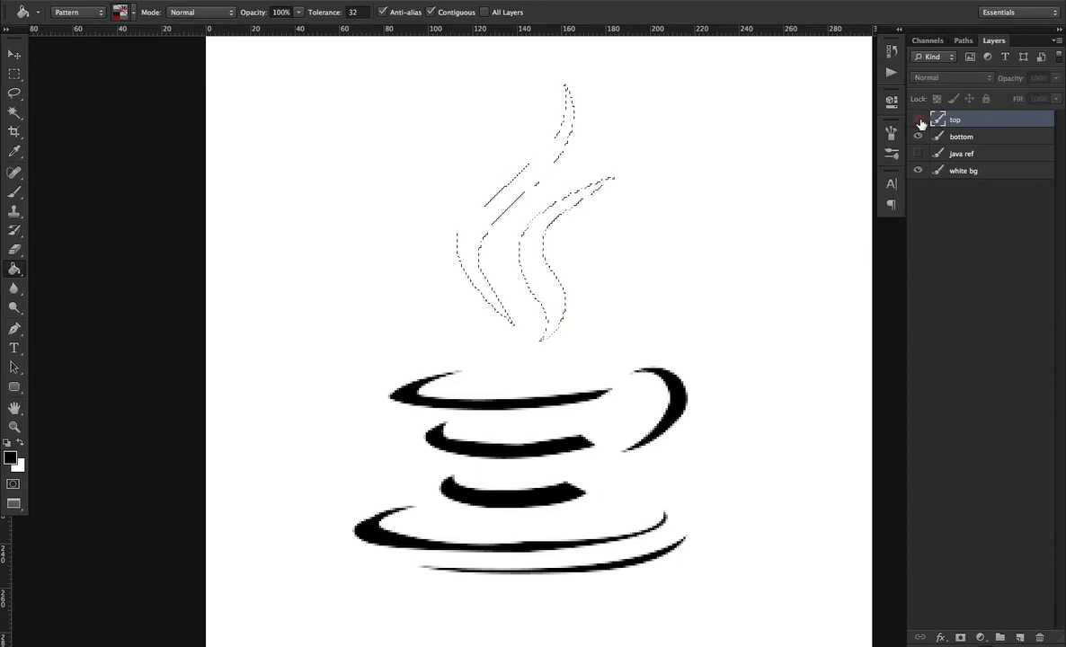
left_click(918, 120)
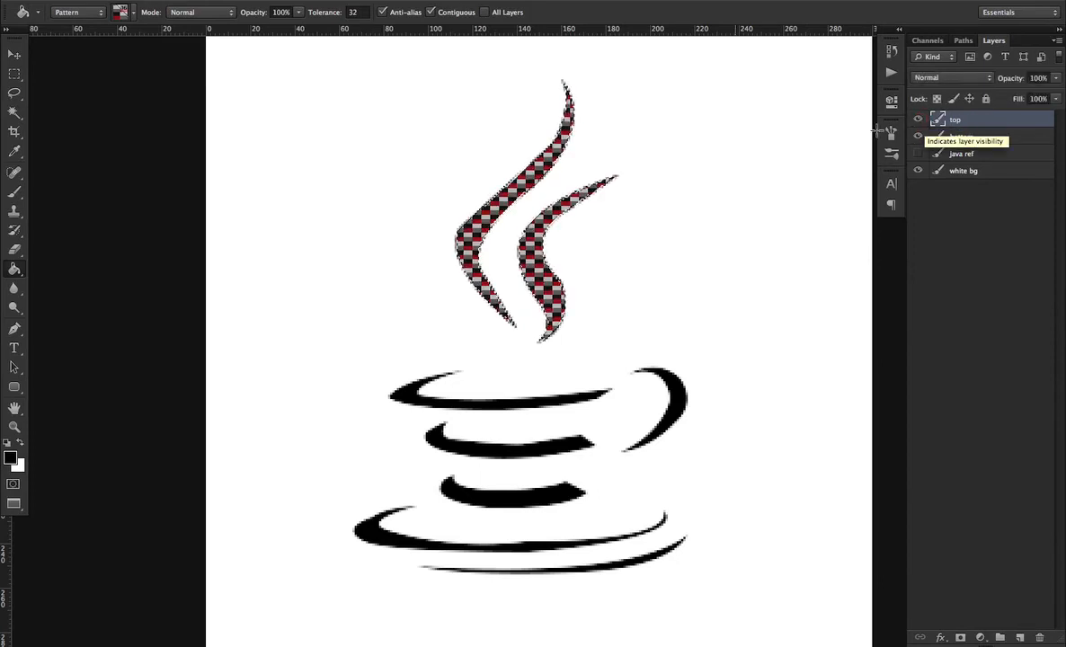
key("super+z")
key("alt+super+z")
key("alt+super+z")
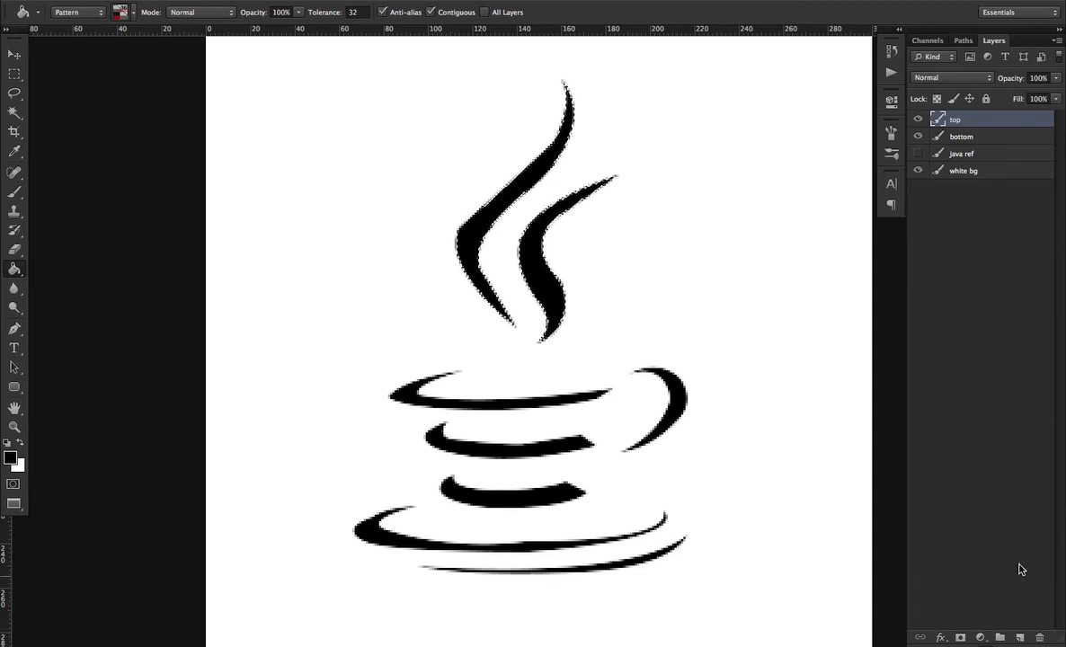
Add a new layer above top named top pattern, fill the steam with the red checkered pattern, and deselect
left_click(1020, 637)
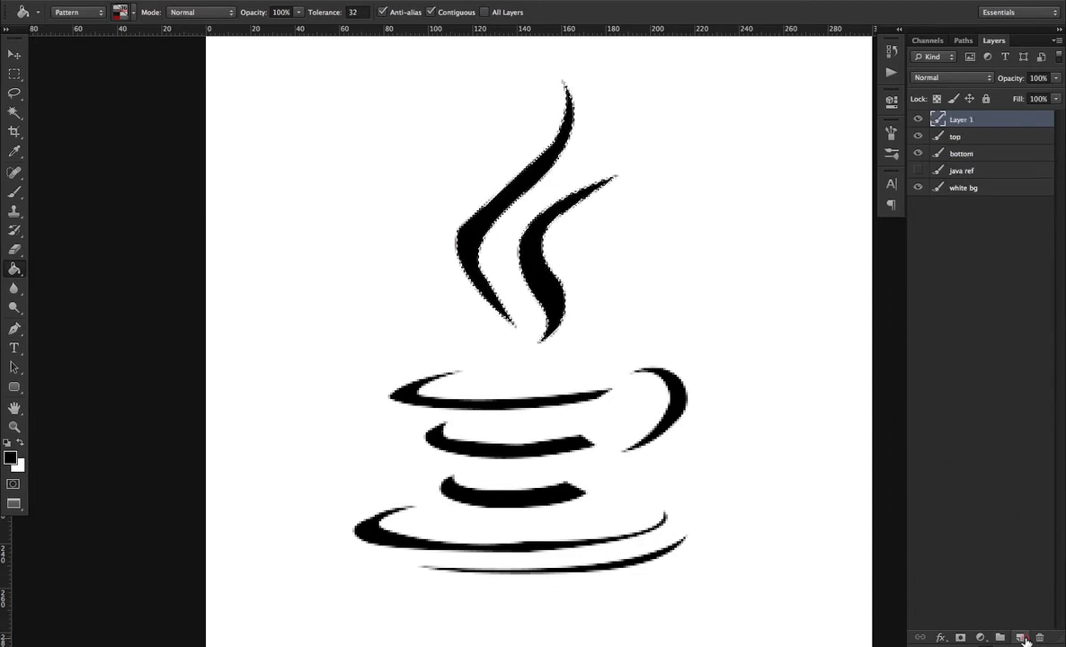
double_click(960, 120)
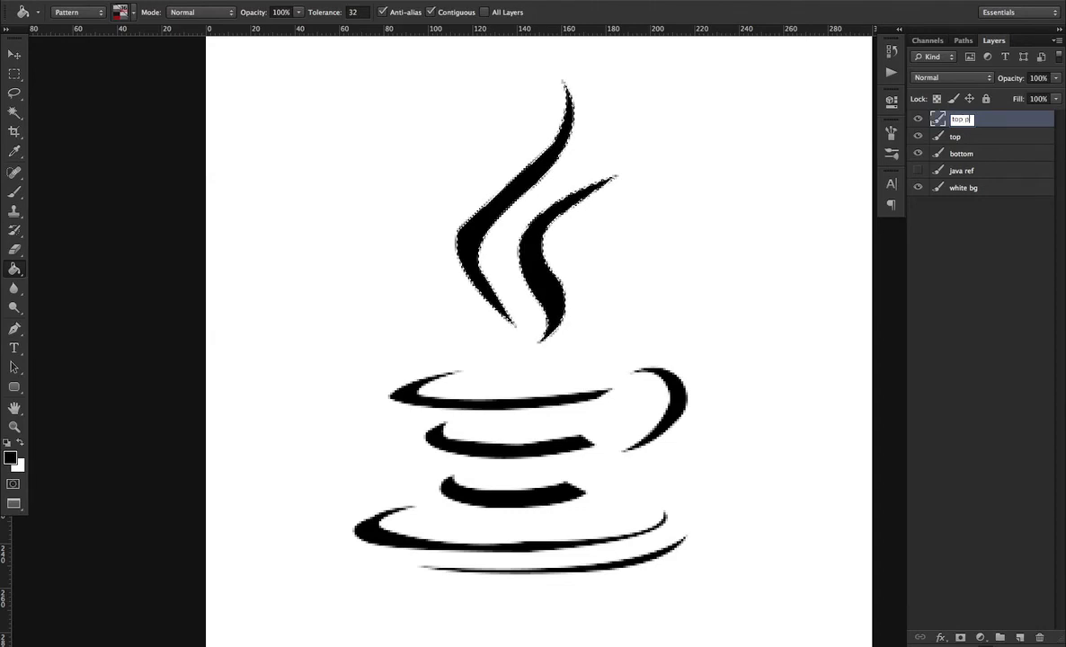
type("top pattern")
key("Return")
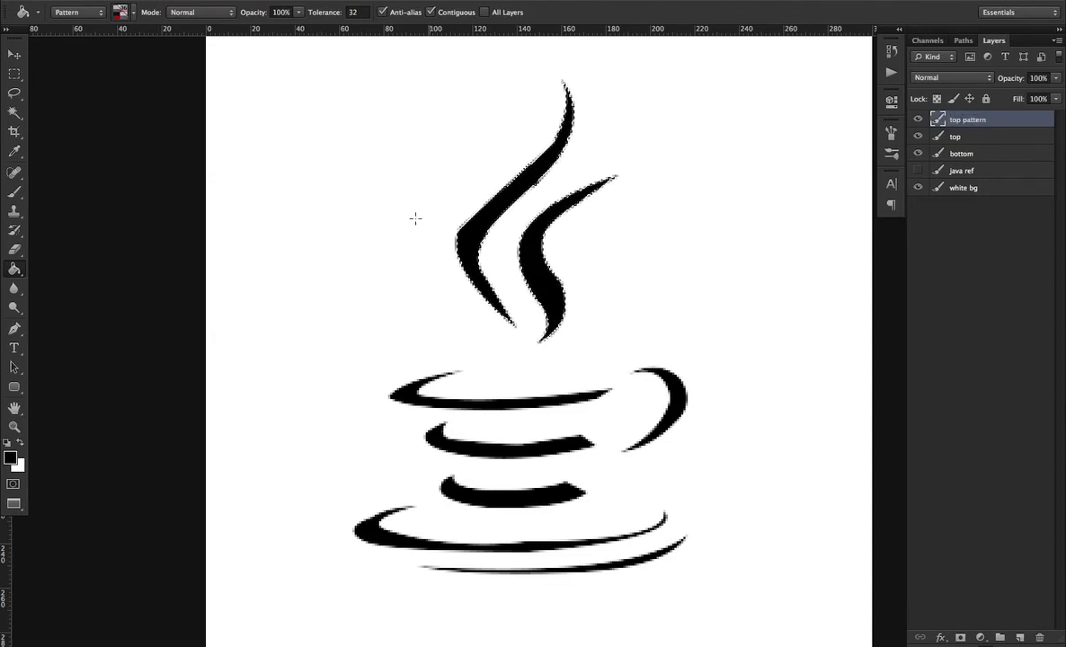
key("m")
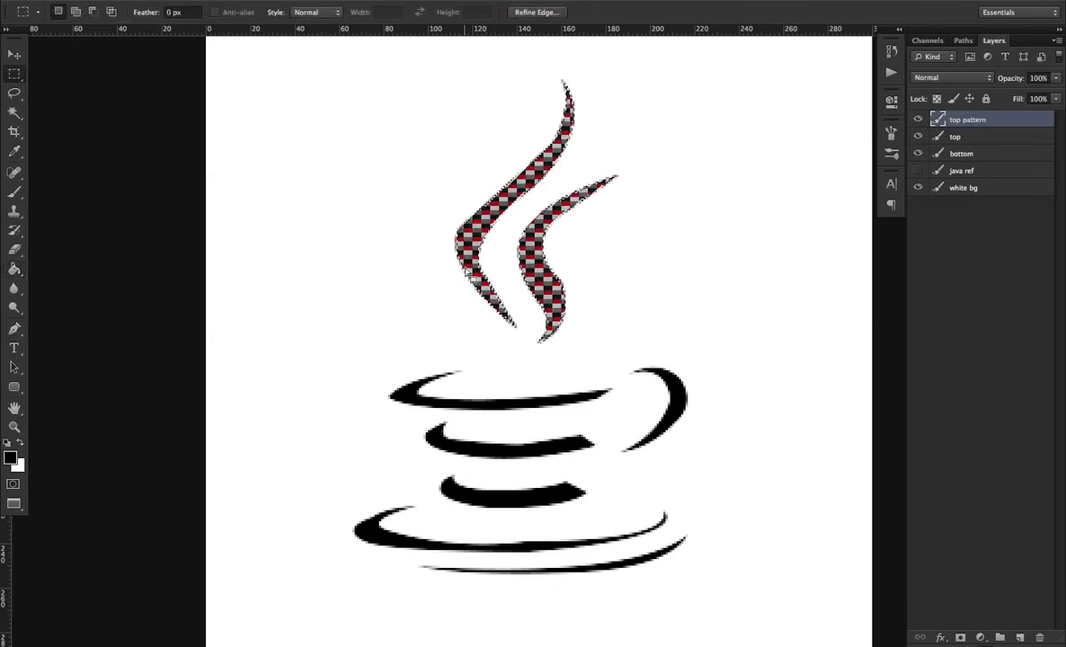
left_click(621, 148)
Move the top pattern layer's steam aside and undo the move
key("v")
left_click(979, 120)
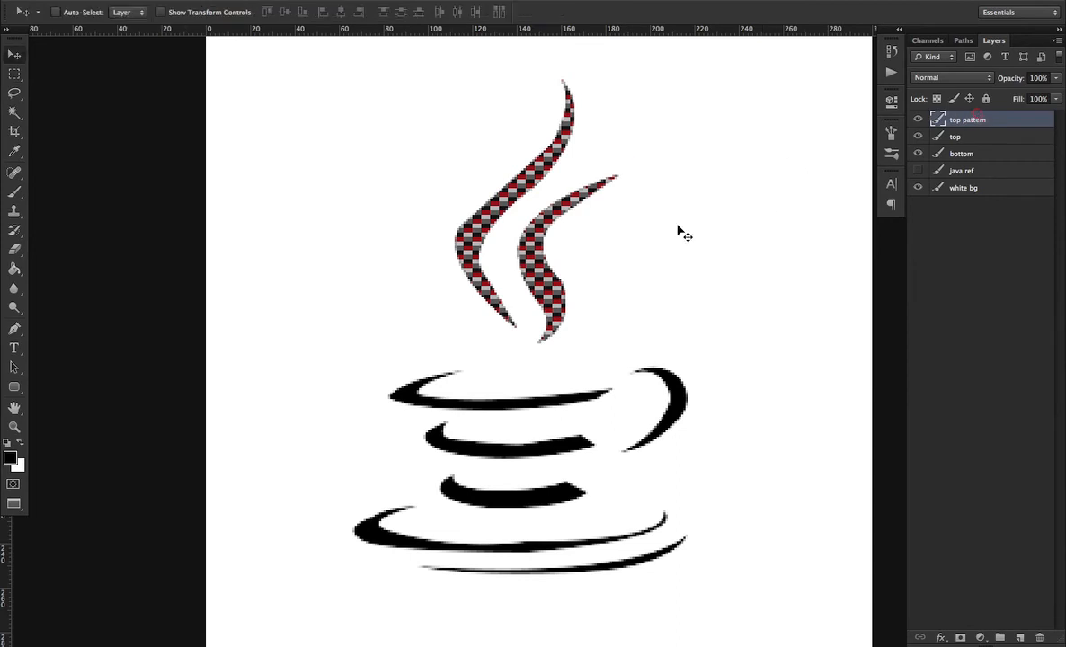
left_click_drag(506, 273, 697, 250)
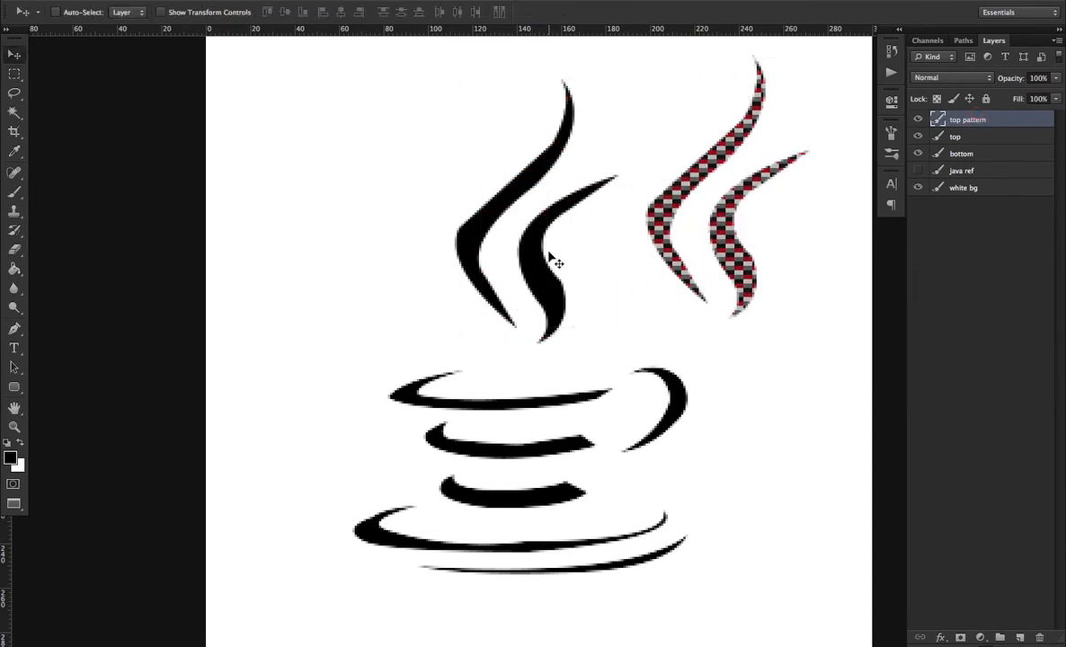
key("super+z")
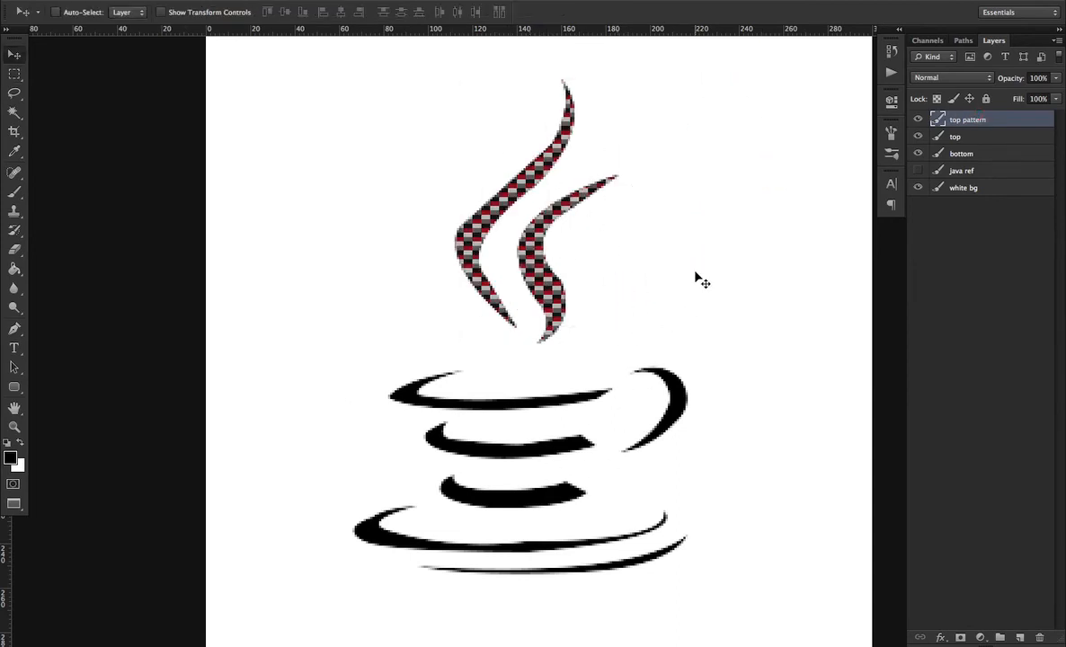
Lower the top pattern layer's opacity to 35%
left_click(980, 122)
left_click(1056, 80)
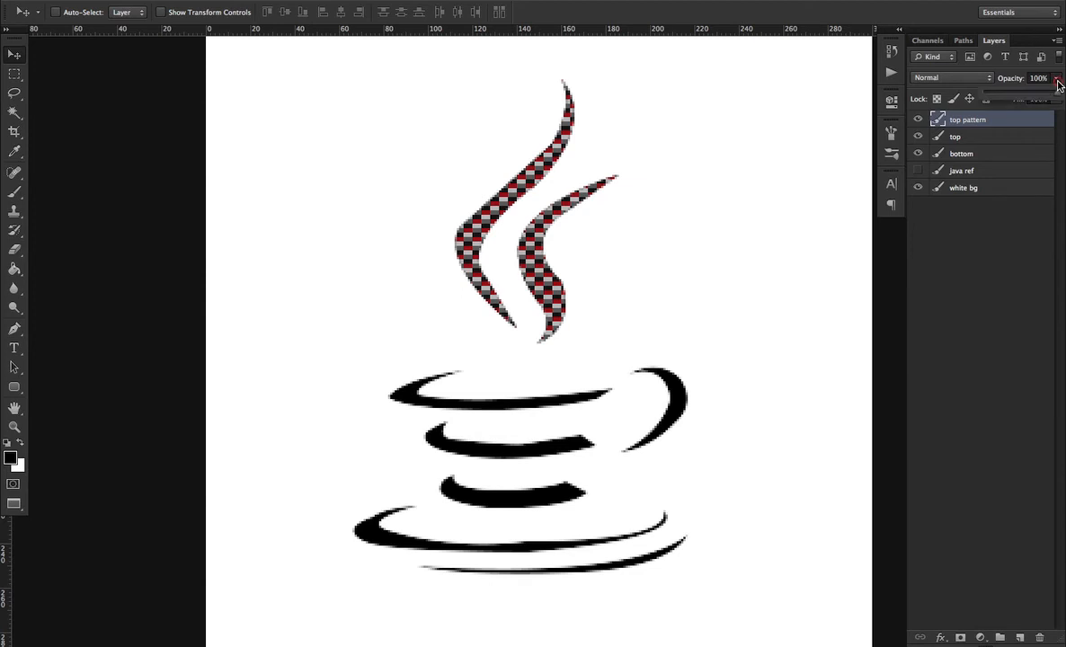
left_click_drag(1057, 93, 1006, 97)
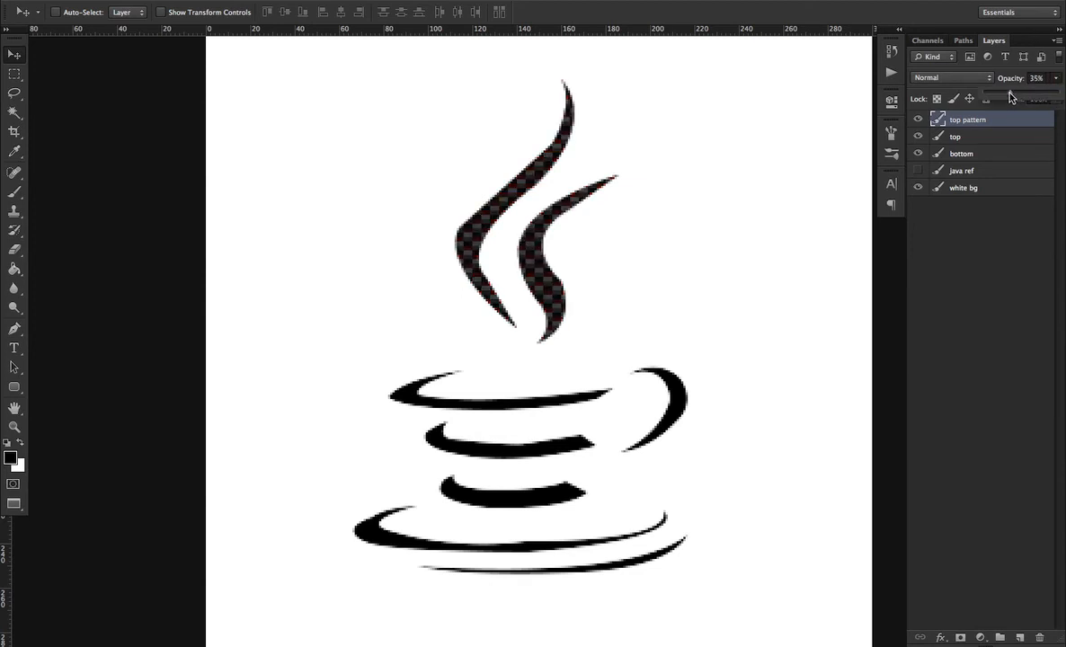
left_click(978, 137)
double_click(1040, 136)
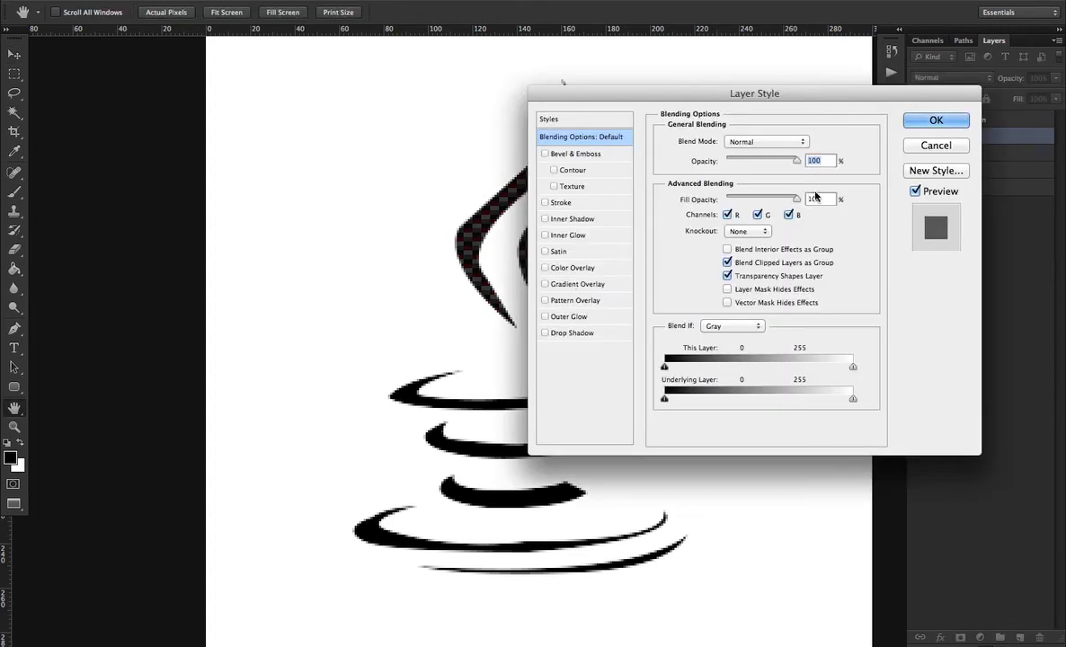
left_click(932, 146)
Show the java ref layer and move the coloured reference logo to the right of the drawing
left_click(917, 170)
left_click(920, 171)
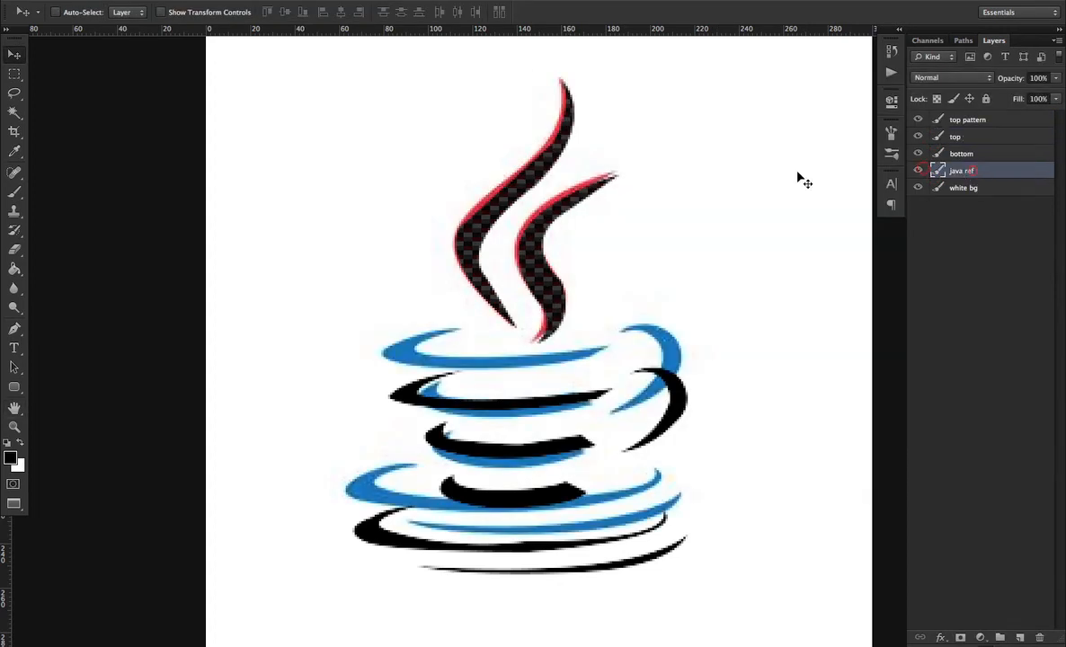
left_click_drag(304, 208, 538, 185)
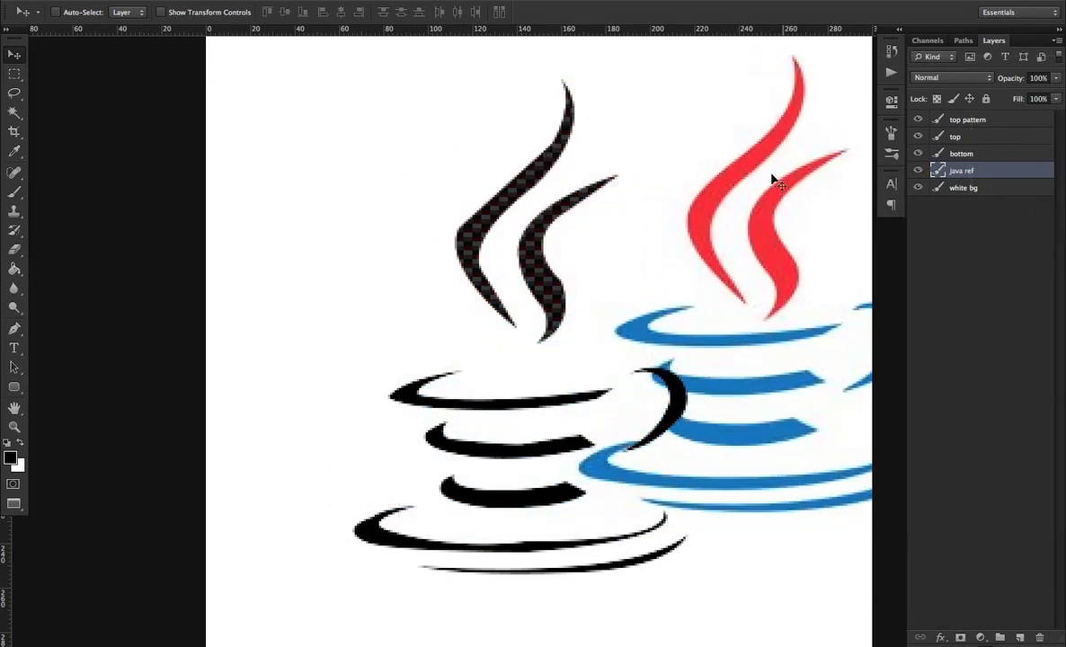
Add a Color Overlay to the top layer using red sampled from the reference logo's steam
left_click(989, 119)
double_click(1047, 137)
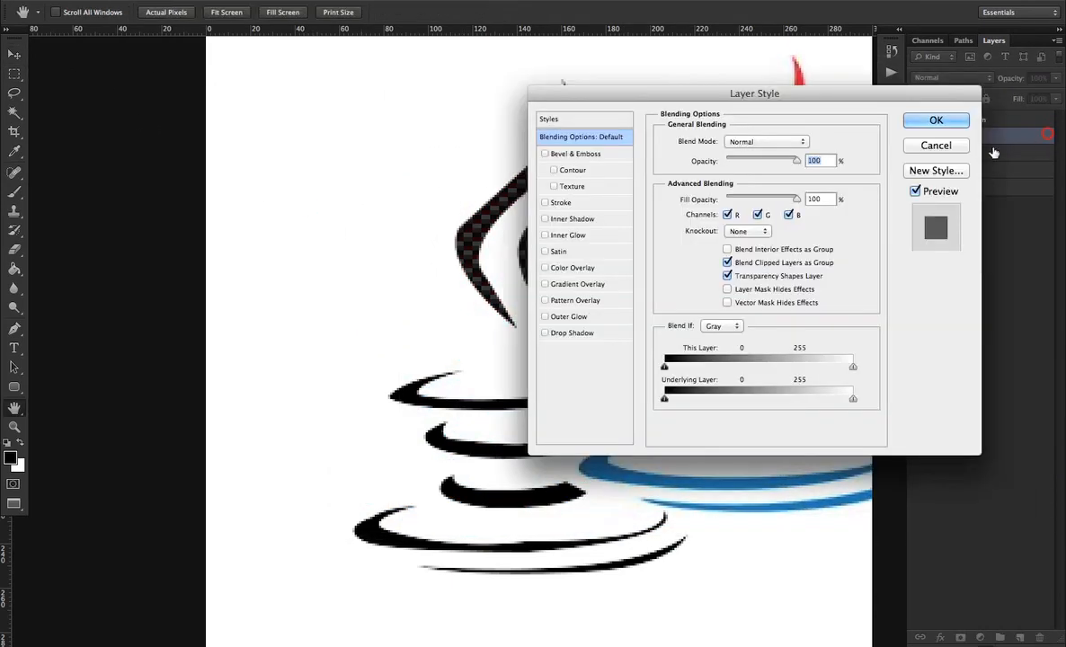
left_click(559, 267)
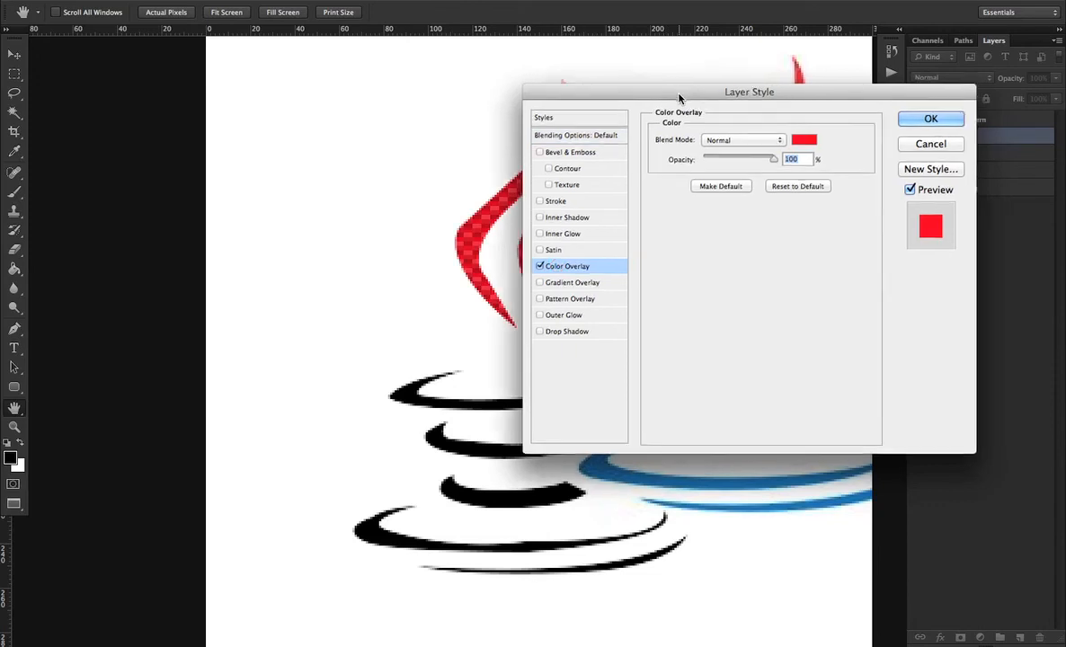
left_click_drag(665, 94, 193, 95)
left_click(336, 143)
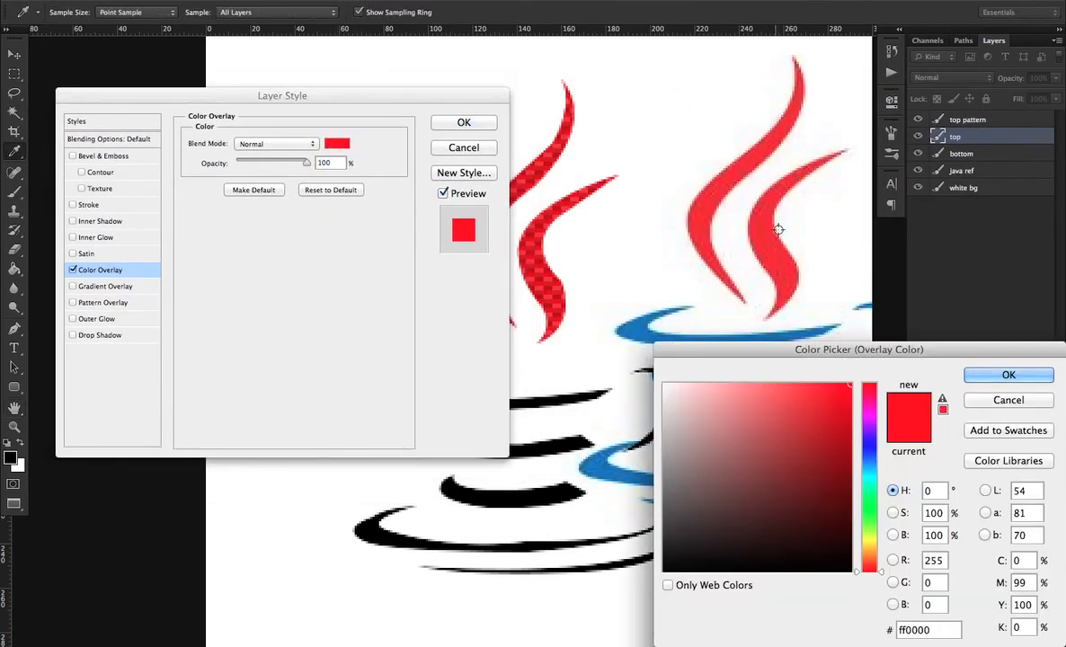
left_click(716, 220)
left_click(1006, 378)
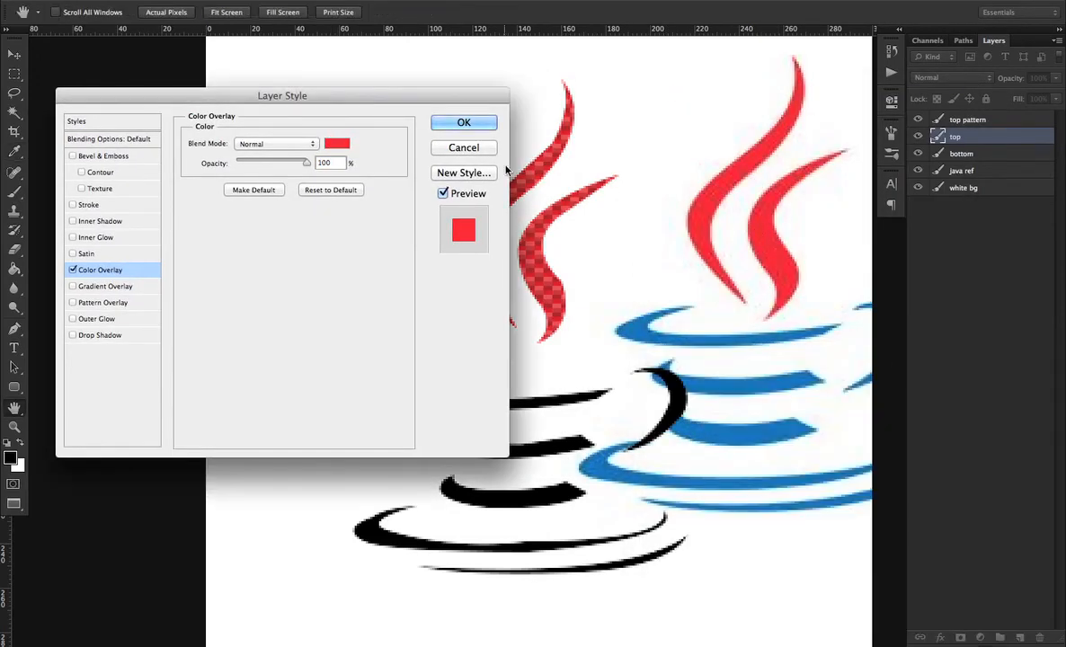
left_click(464, 123)
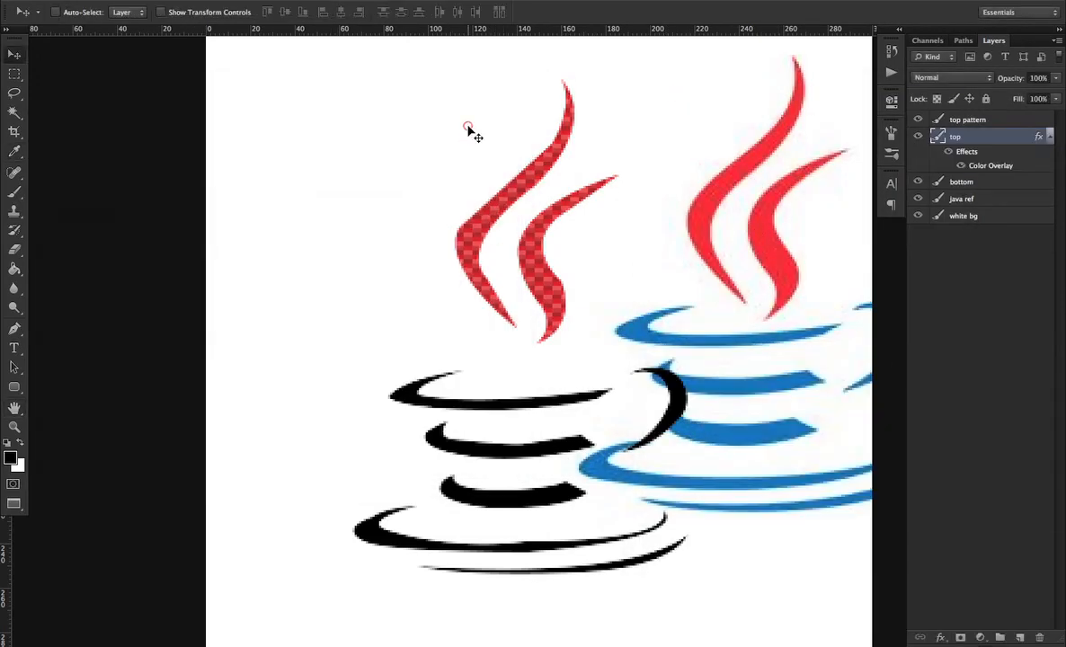
Add a new layer above bottom and load the cup's pixels as a selection
left_click(988, 182)
left_click(917, 182)
left_click(917, 183)
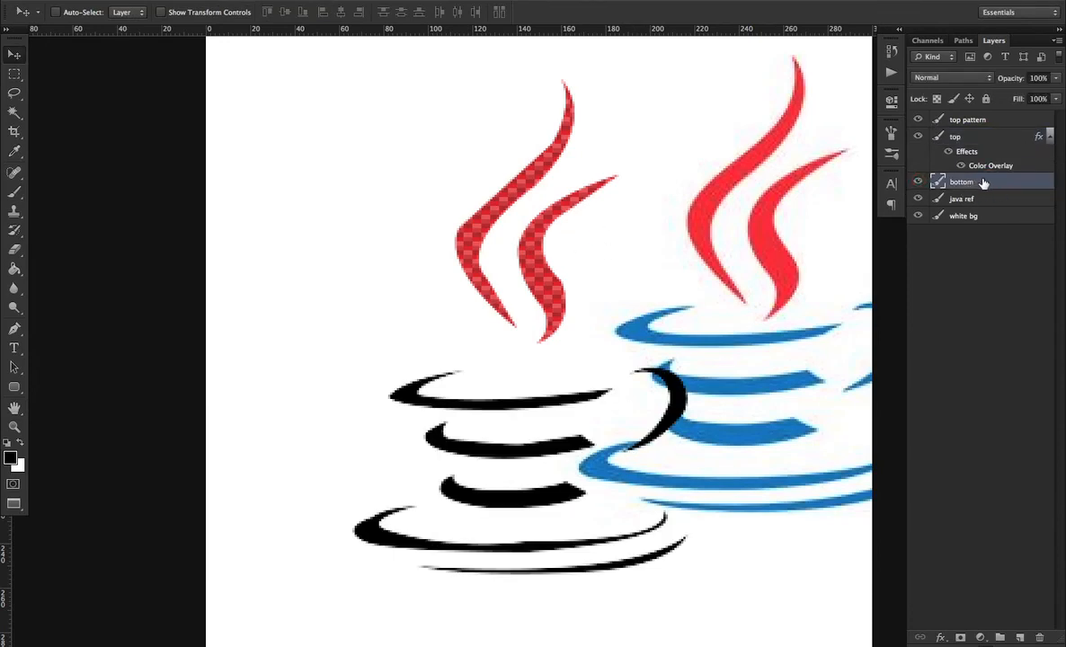
left_click(1019, 637)
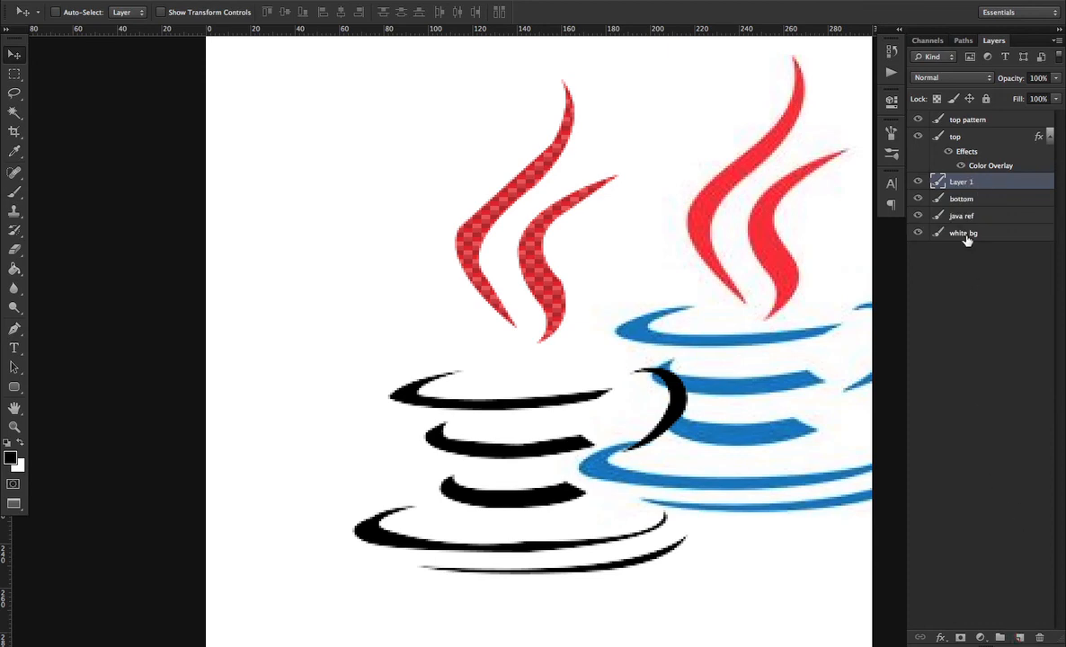
left_click(939, 200, "ctrl")
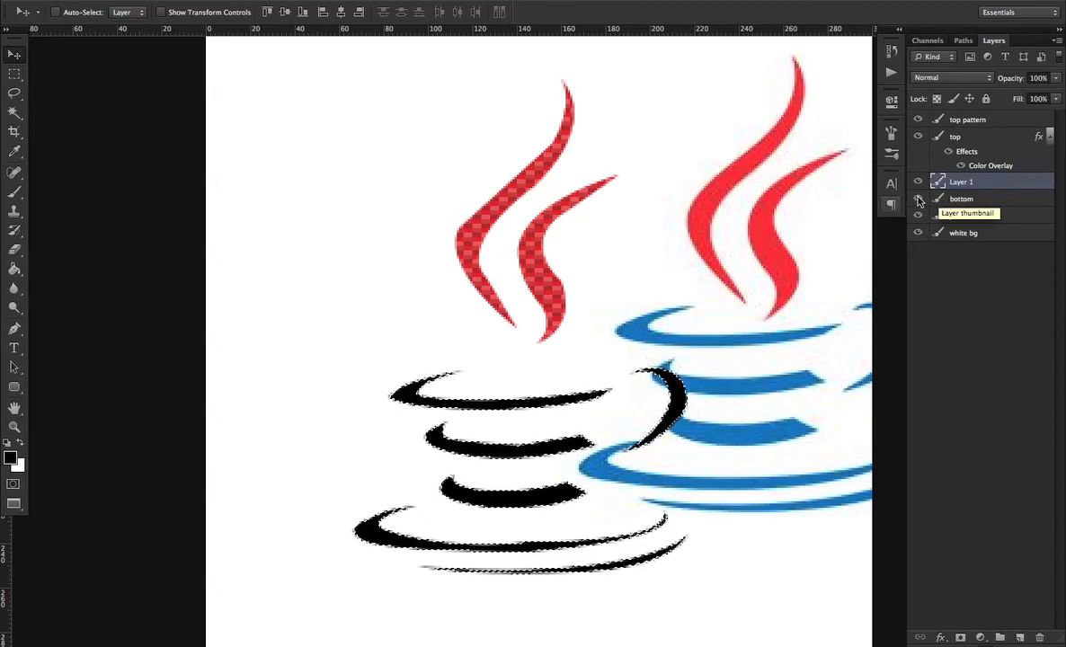
Fill the cup selection on the new layer with a diagonal stripe pattern using the Paint Bucket
left_click(16, 268)
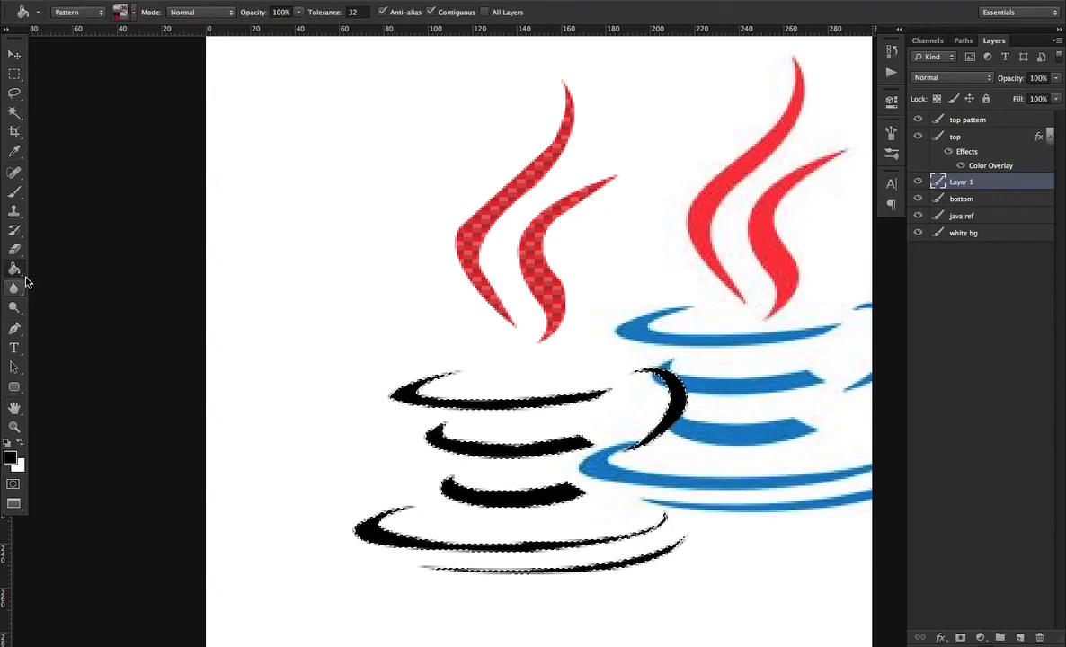
right_click(20, 271)
left_click(47, 276)
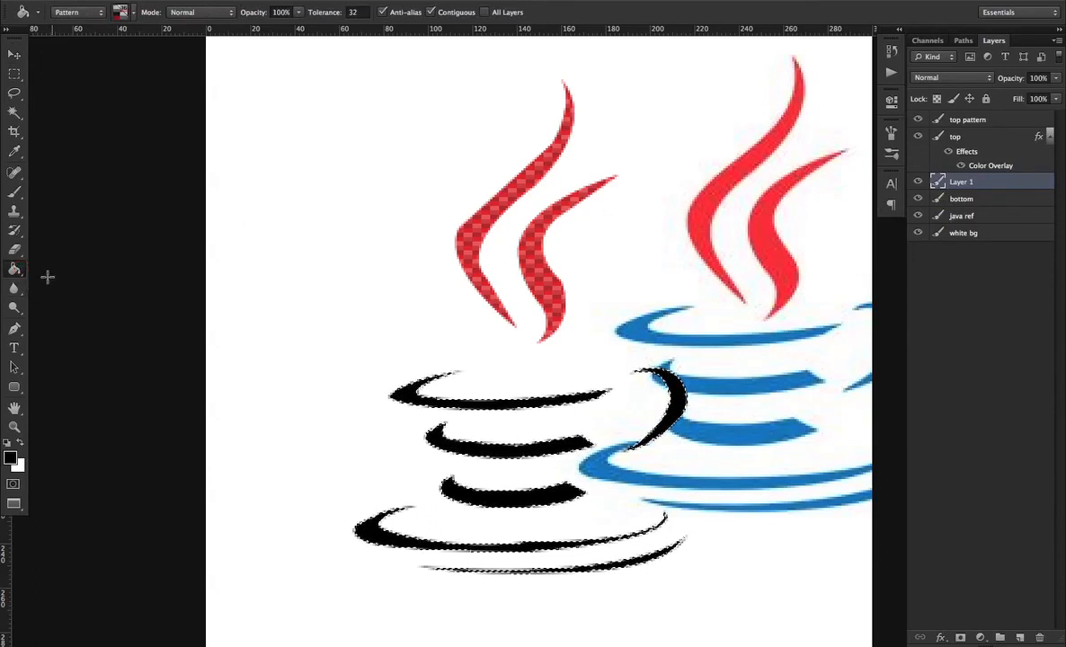
left_click(81, 12)
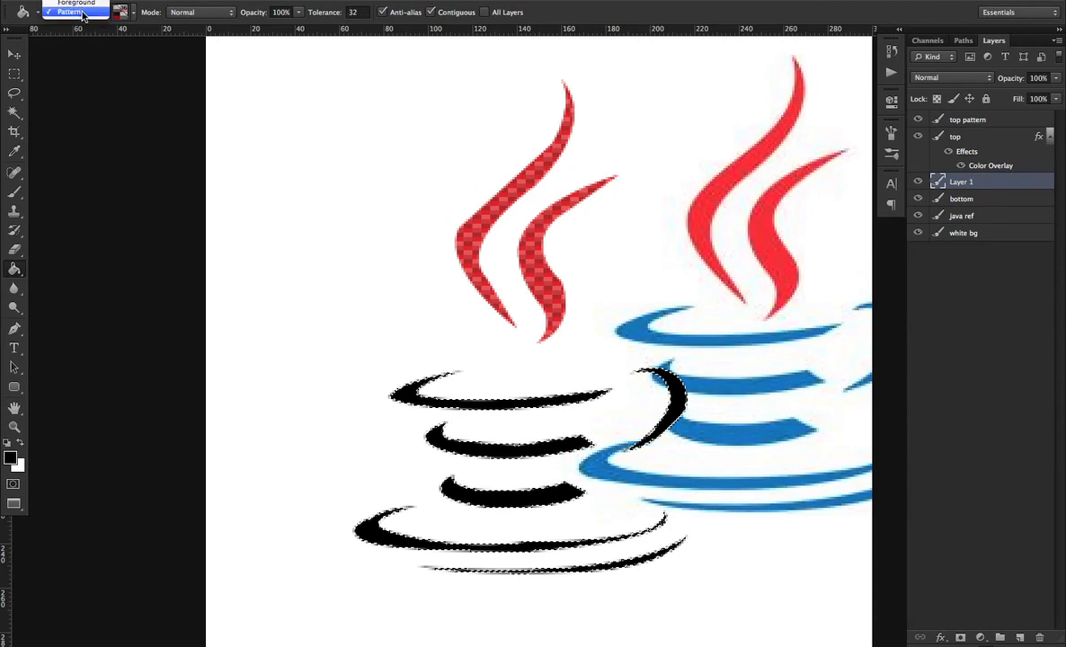
left_click(86, 11)
left_click(134, 13)
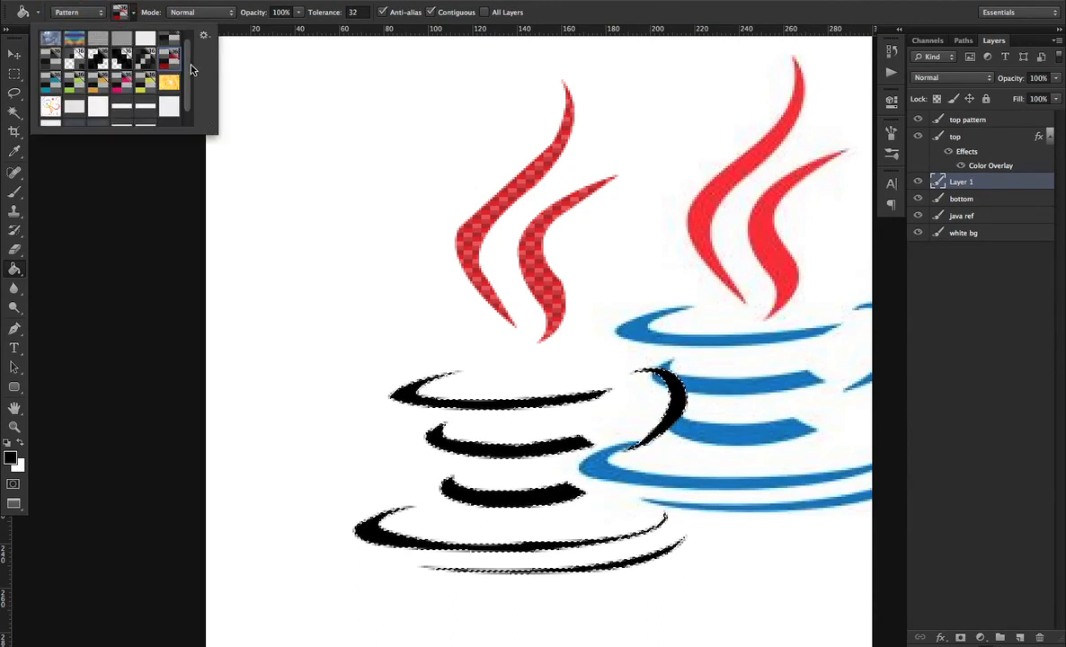
left_click_drag(188, 64, 191, 97)
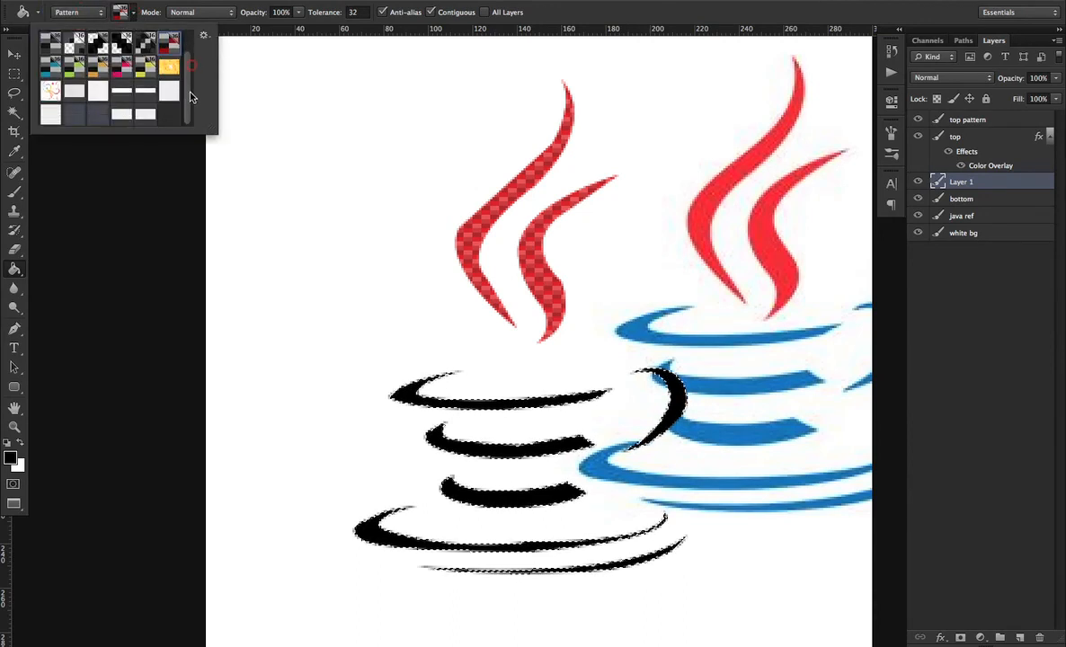
left_click(95, 92)
left_click(507, 405)
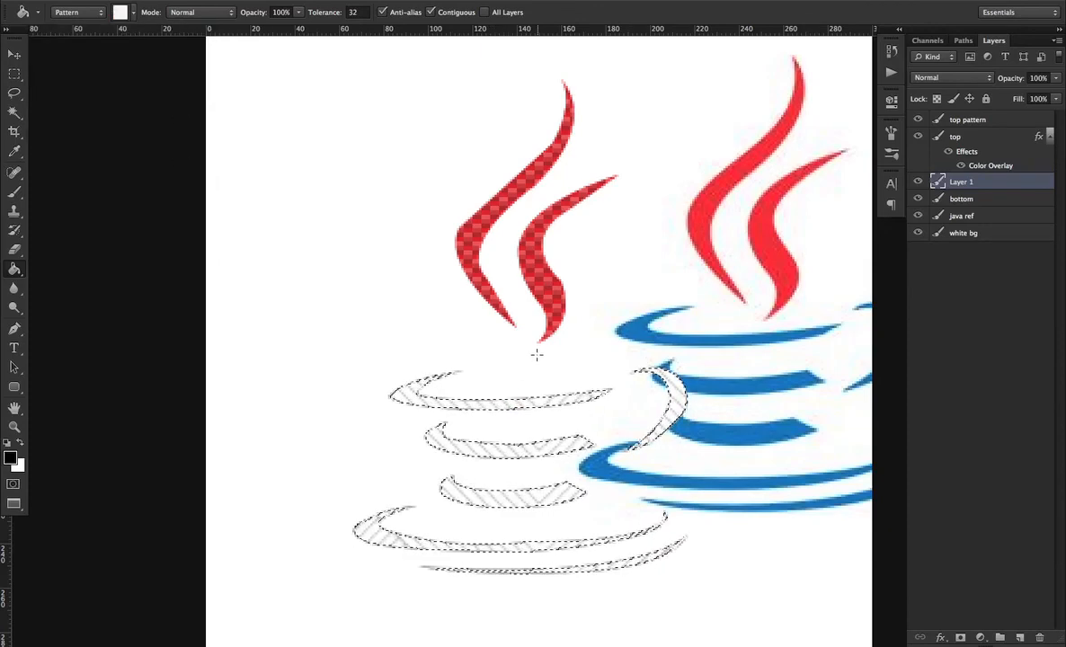
Invert the striped cup fill and switch to the java ref layer with the Move tool
key("super+i")
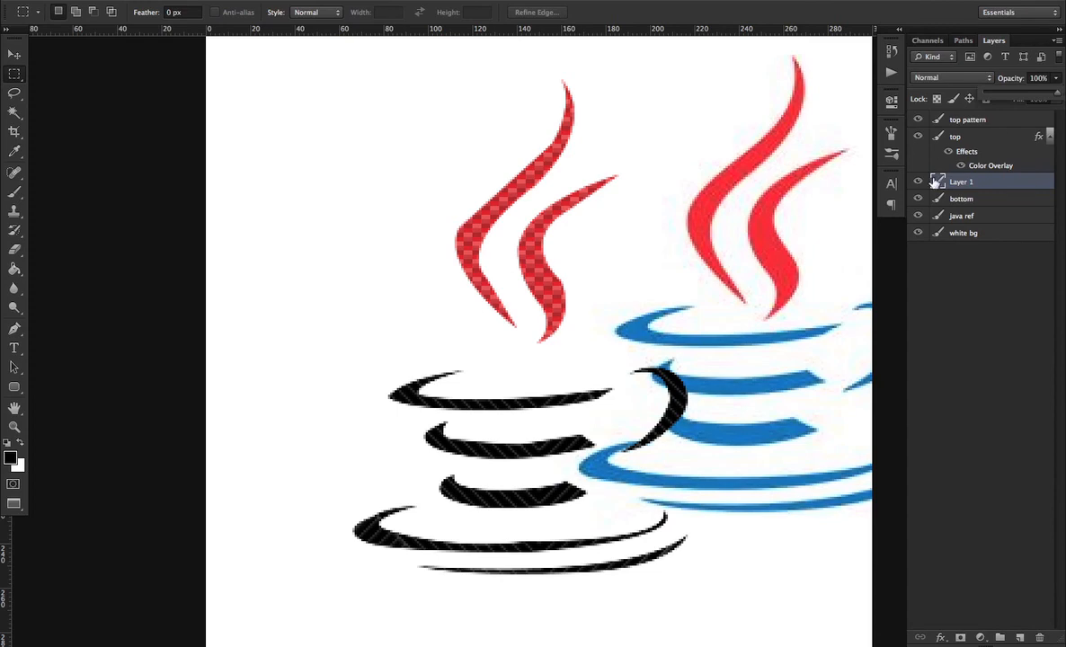
left_click(986, 199)
key("v")
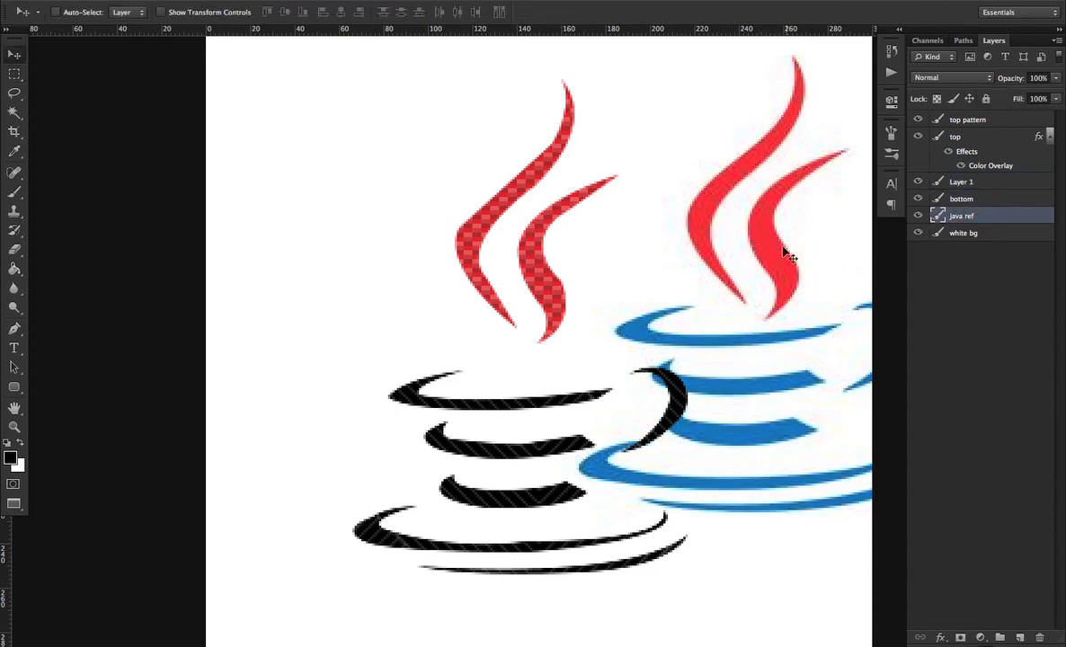
key("super+1")
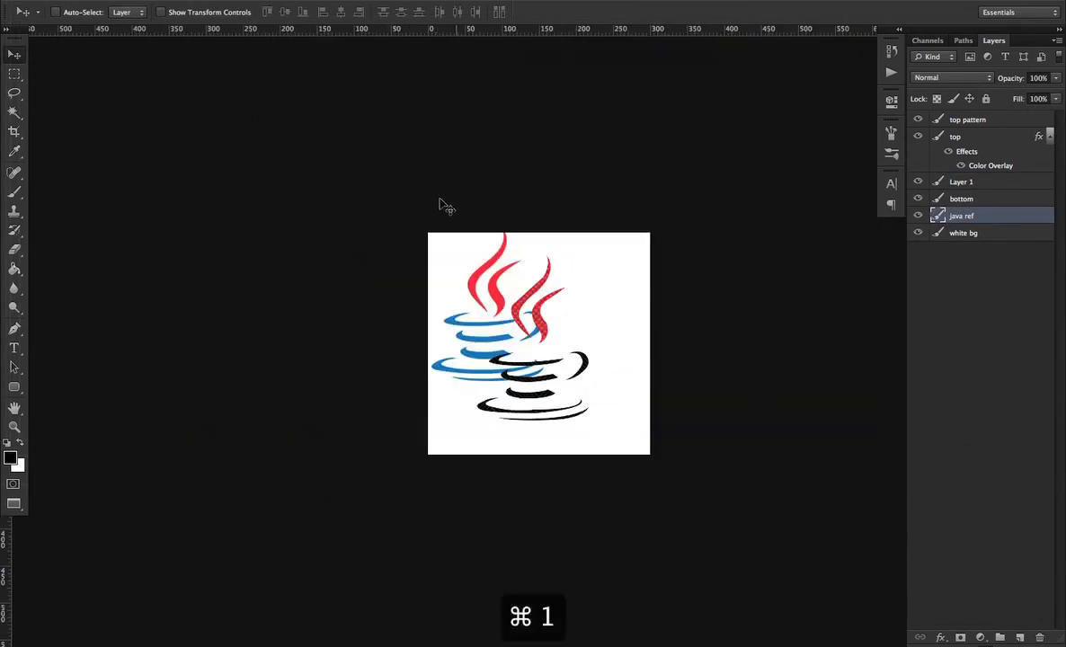